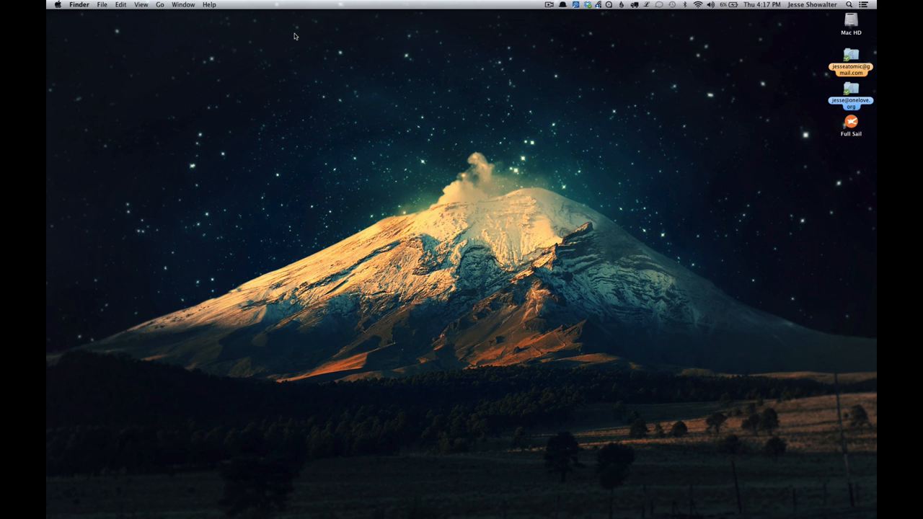
- Switch to Chrome and open the home page of the MAMP website
key("super+Tab")
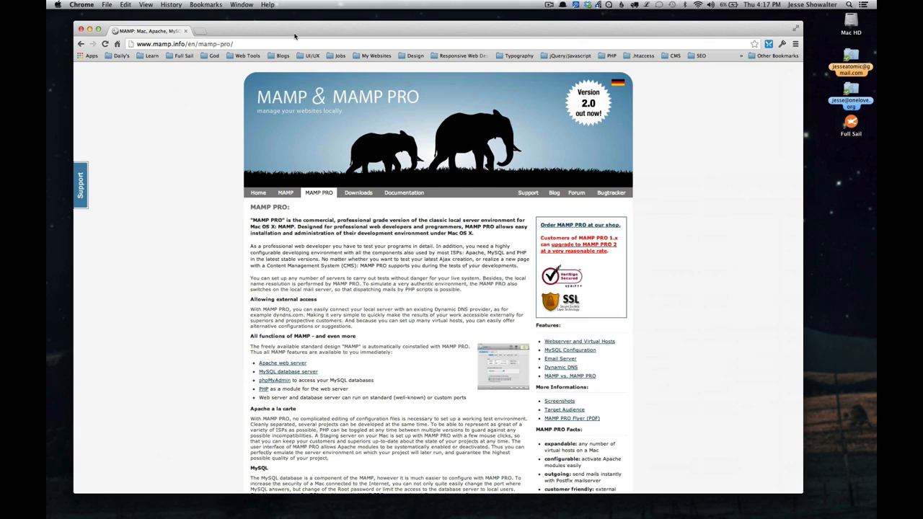
left_click(258, 195)
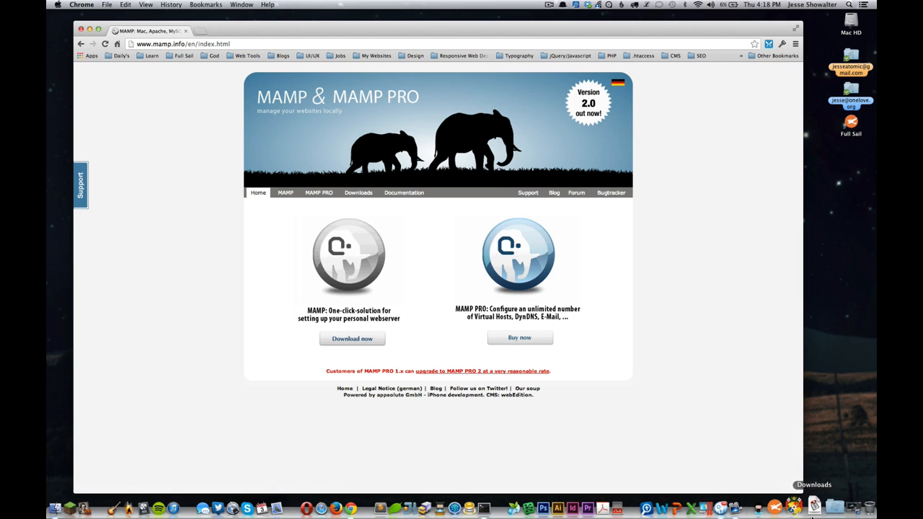
- Launch the MAMP_2.2.pkg installer from the Downloads folder to view its introduction, and close it without installing
left_click(819, 508)
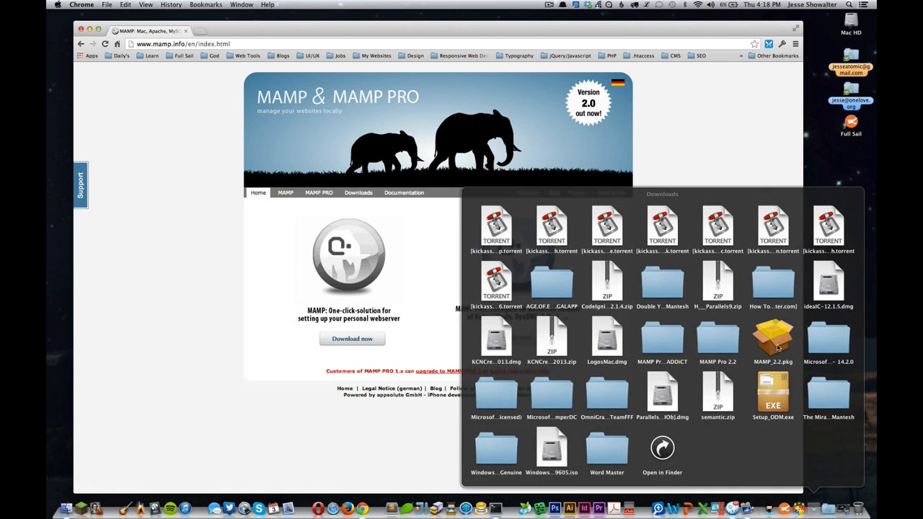
left_click(774, 340)
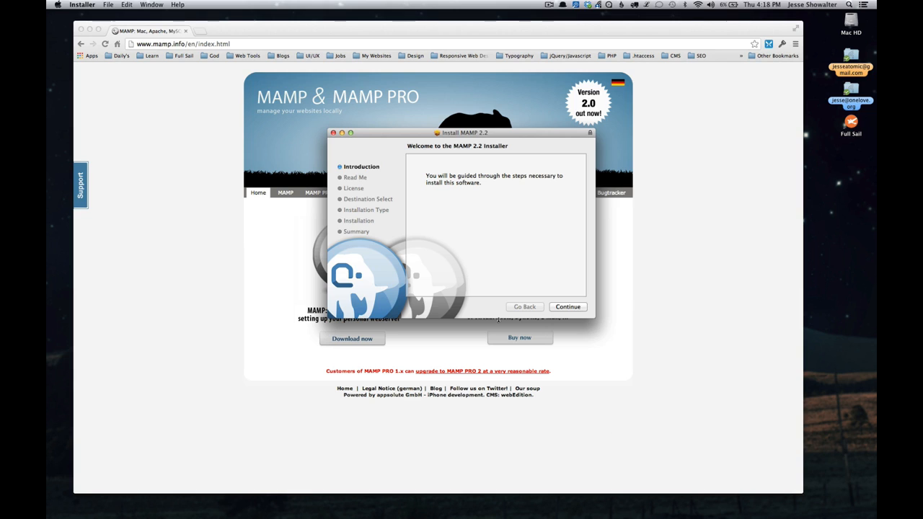
left_click_drag(424, 181, 488, 198)
left_click(466, 240)
left_click(334, 134)
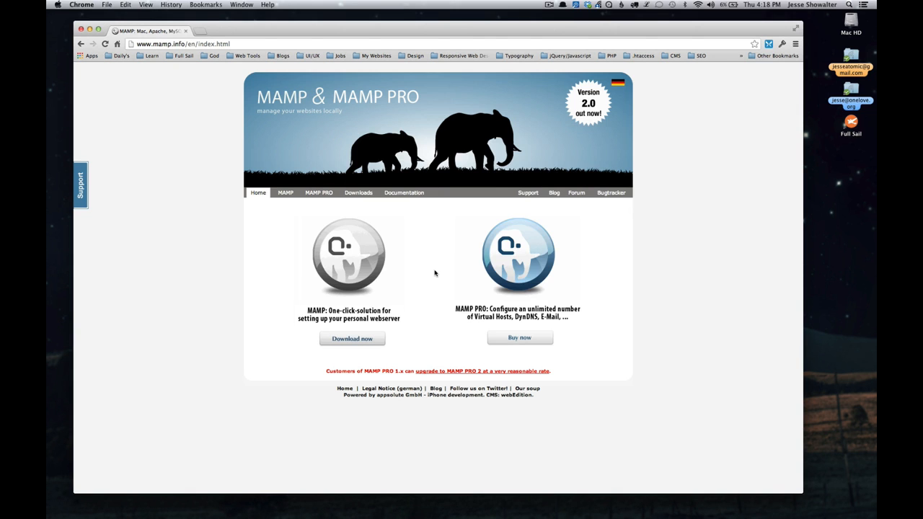
- Switch to MAMP PRO and display the general settings of the localhost host
key("super+Tab")
key("super+Tab")
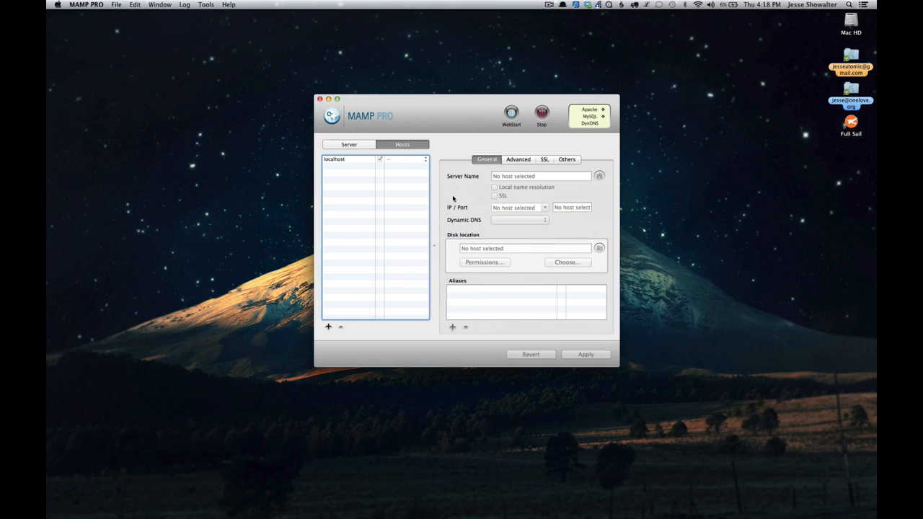
left_click_drag(439, 119, 442, 138)
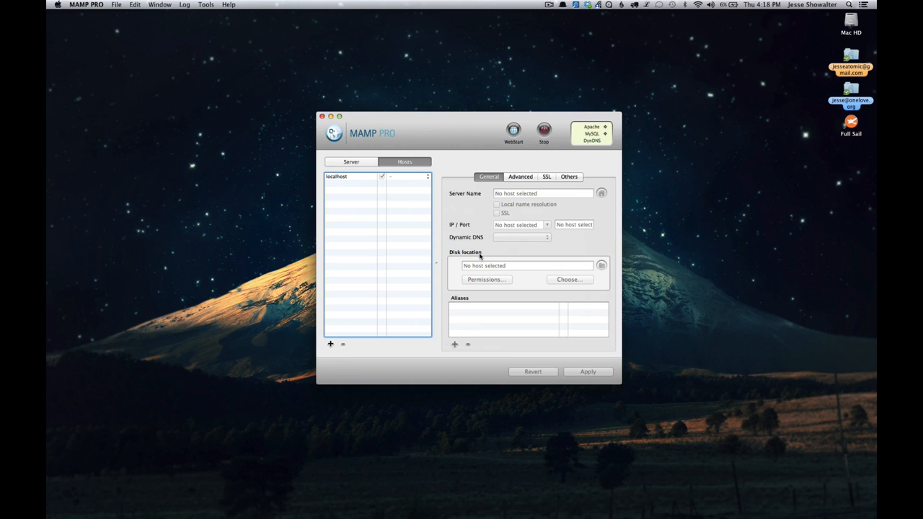
left_click(348, 163)
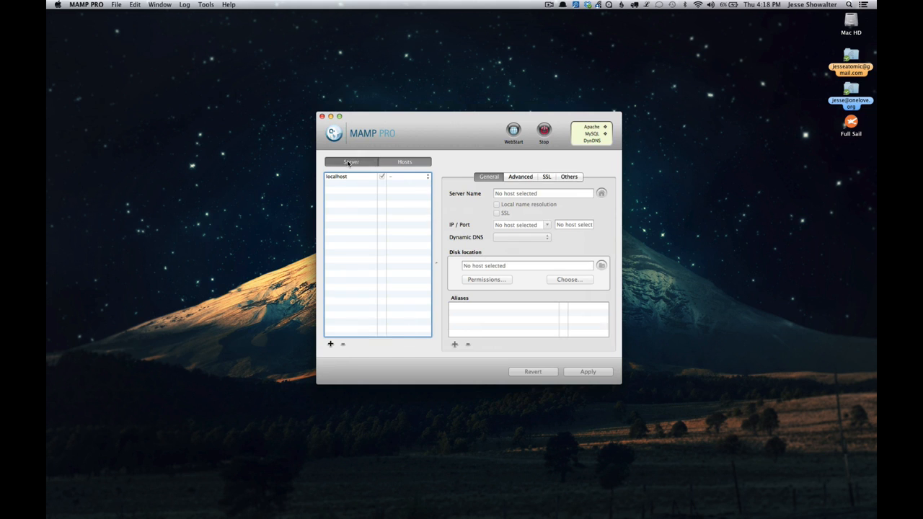
left_click(405, 163)
left_click(351, 178)
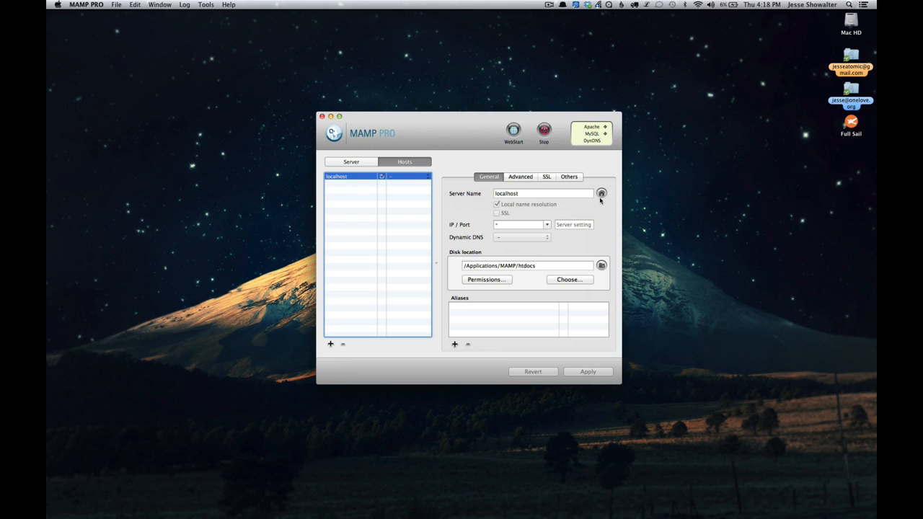
- Open the localhost site in the browser and examine its address and port
left_click(601, 194)
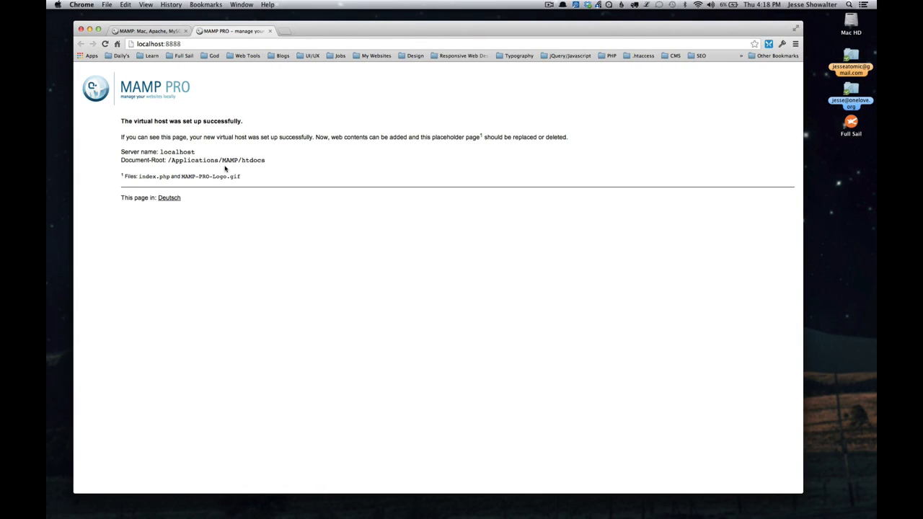
double_click(152, 44)
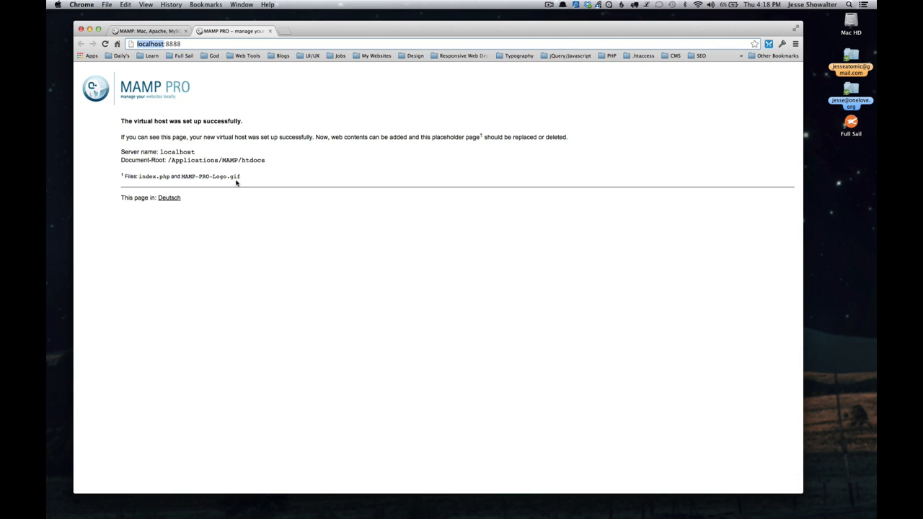
double_click(173, 44)
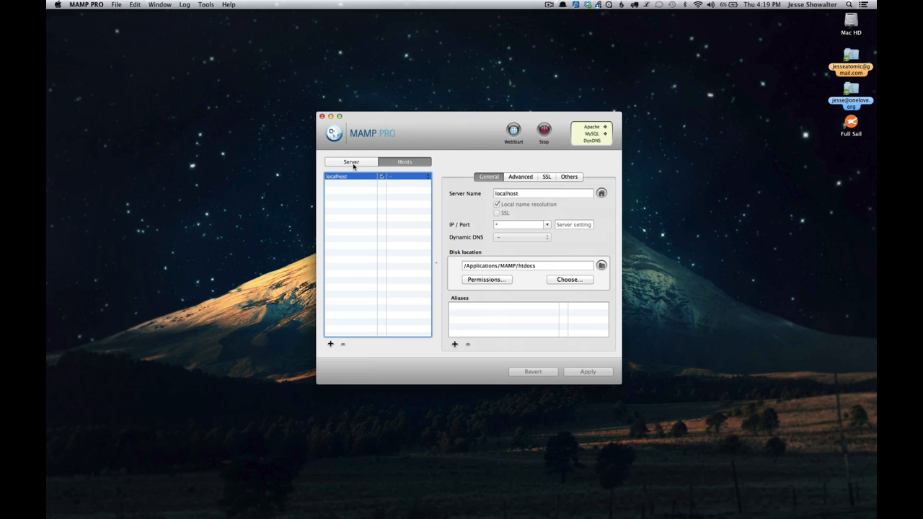
- Return to MAMP PRO and examine the Apache port in the general server settings
left_click(353, 163)
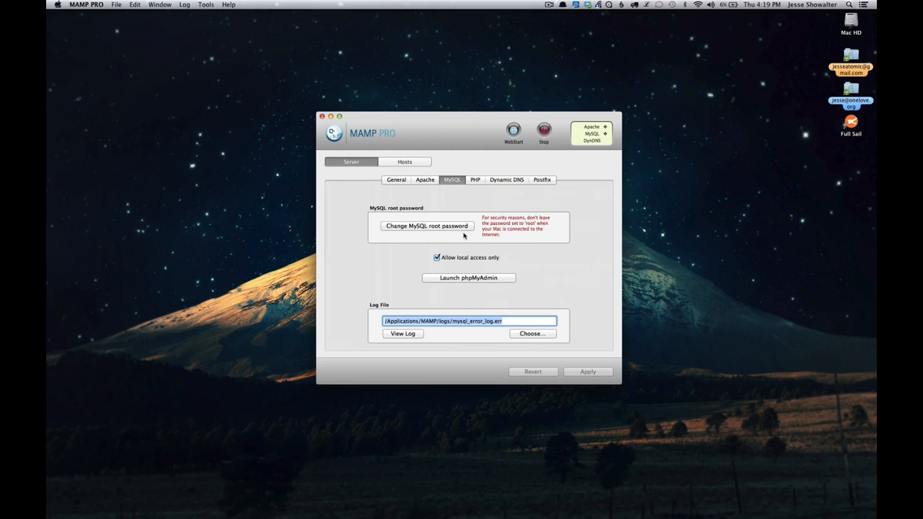
left_click(430, 181)
left_click(400, 181)
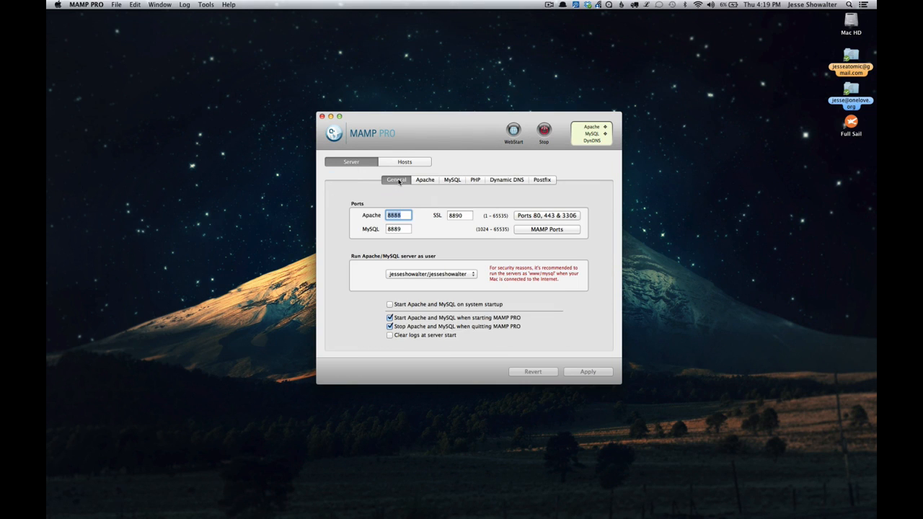
double_click(404, 215)
- Add a new host with the server name bdf to the host list
left_click(411, 163)
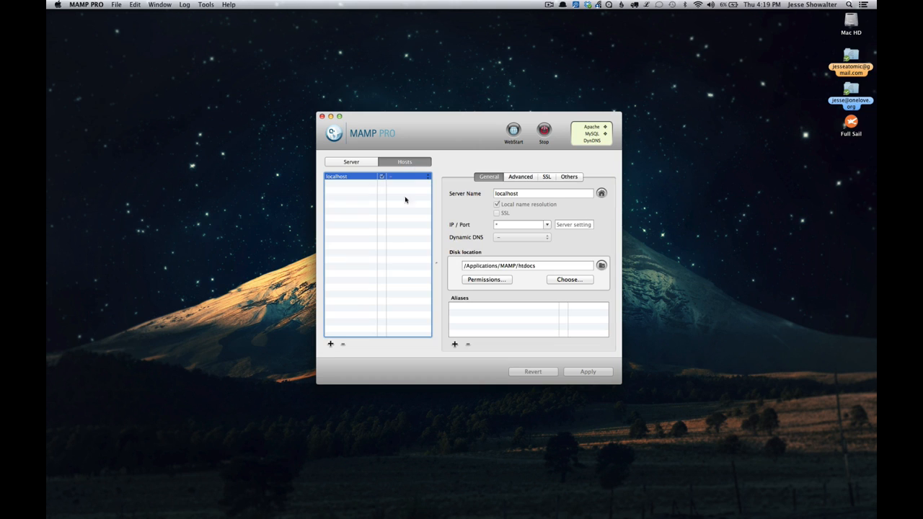
left_click(339, 178)
left_click(331, 345)
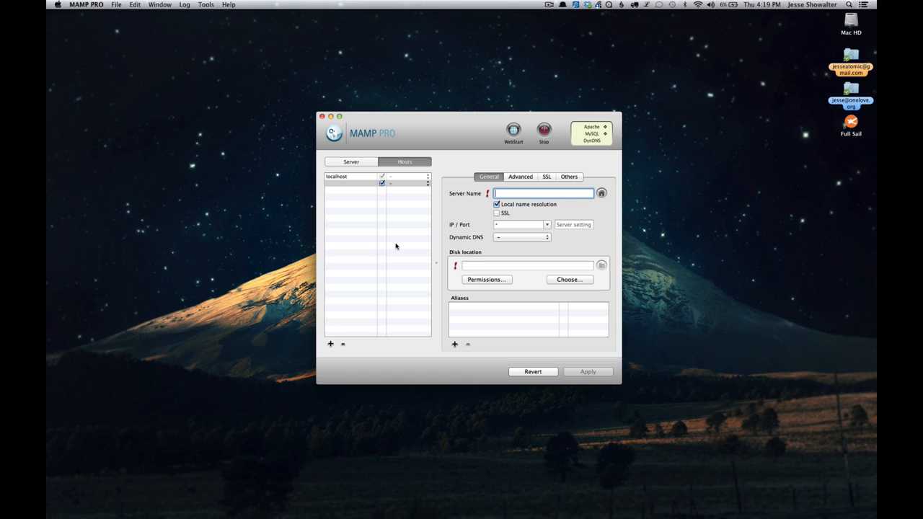
type("bdf")
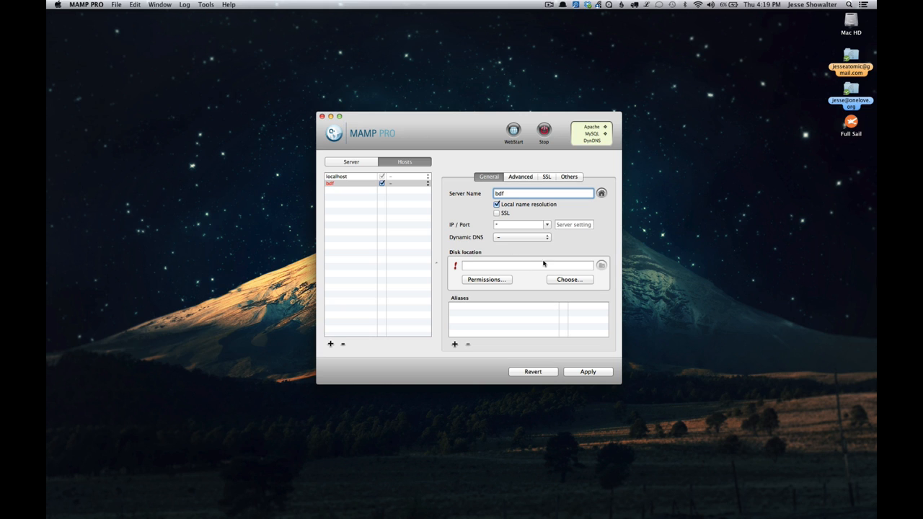
- Set the bdf host's disk location to the BDF project folder inside the GIT folder
left_click(557, 281)
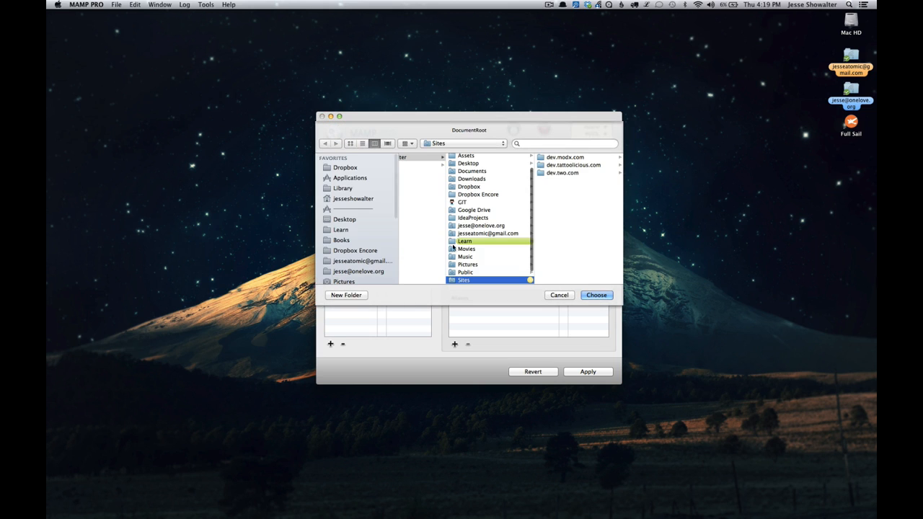
scroll(348, 218, "down", 3)
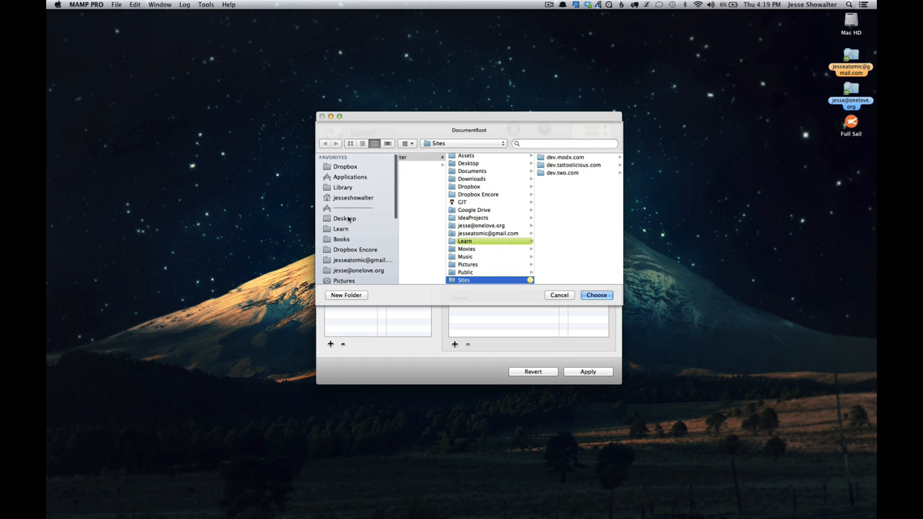
scroll(348, 218, "down", 3)
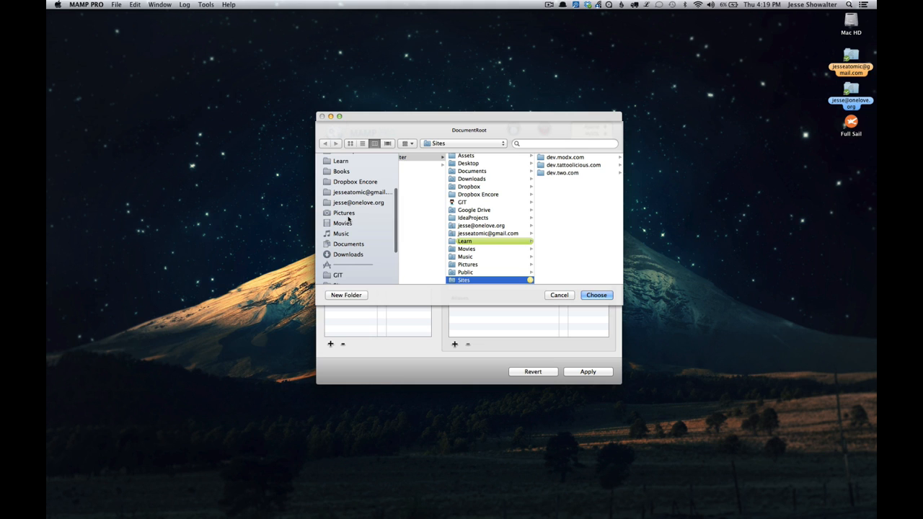
left_click(462, 202)
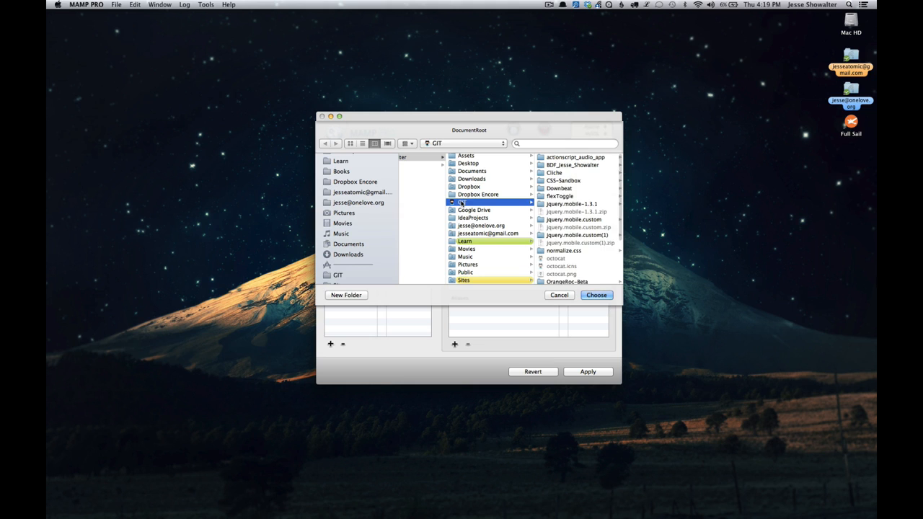
left_click(569, 165)
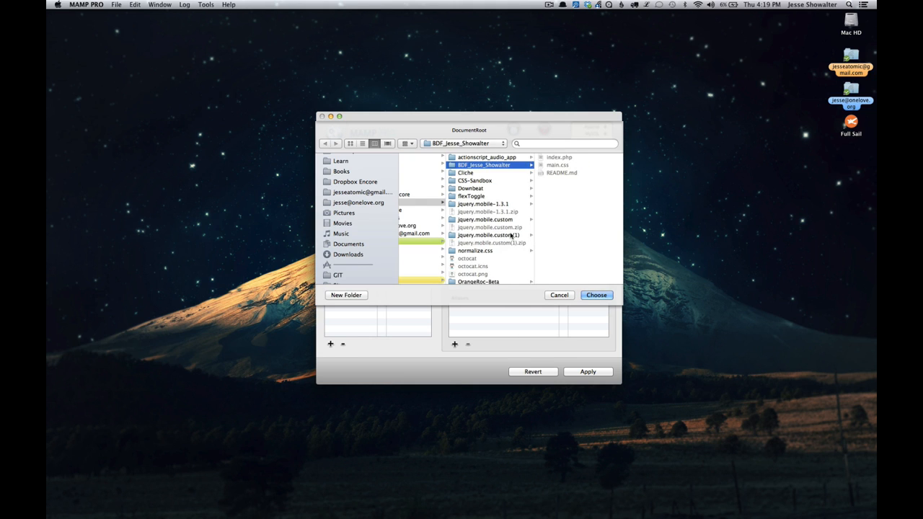
scroll(470, 238, "left", 5)
scroll(470, 238, "right", 5)
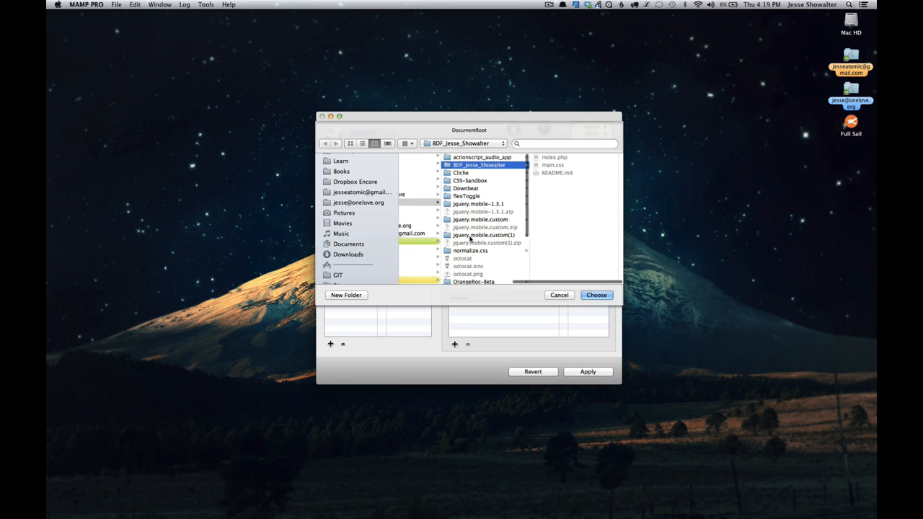
left_click(597, 295)
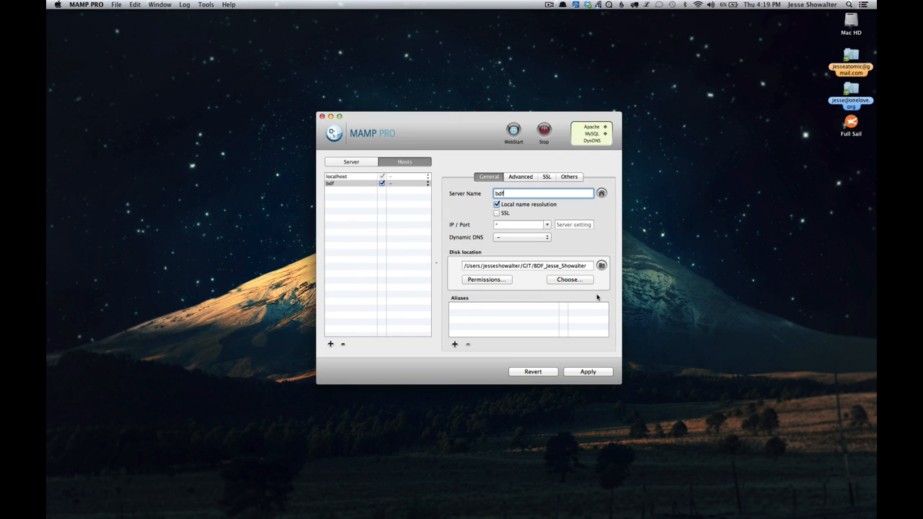
- Apply the host settings with a server restart and open the bdf site in the browser
left_click(588, 372)
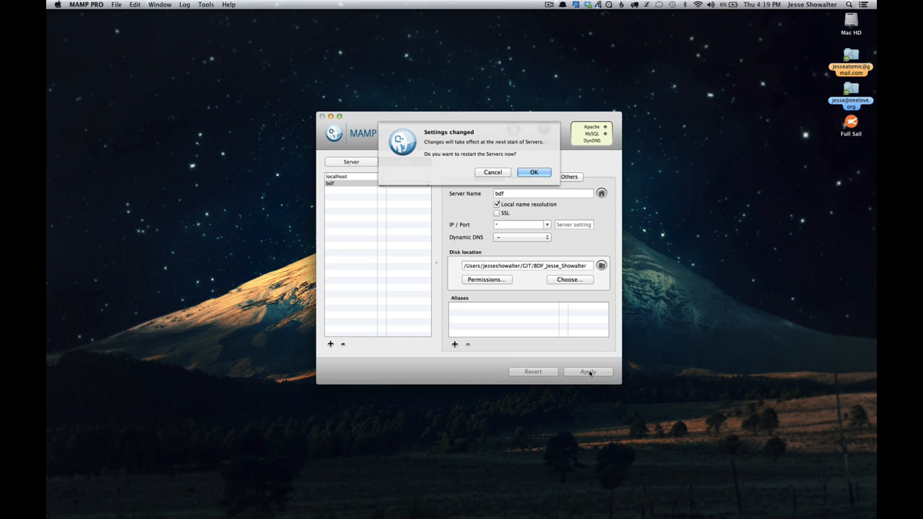
key("Return")
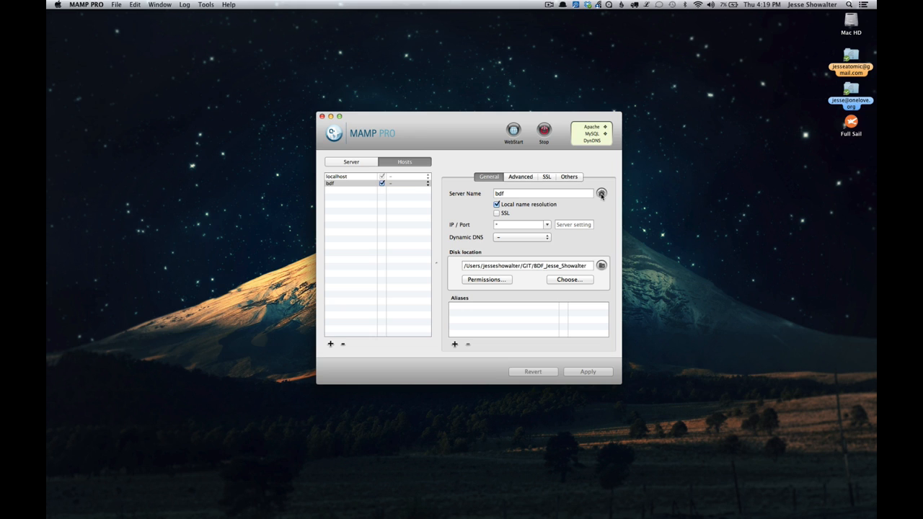
left_click(601, 195)
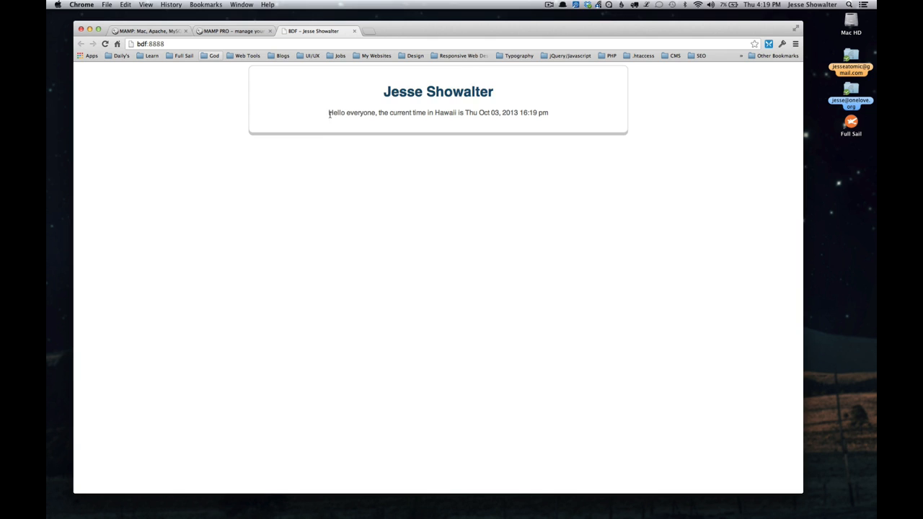
left_click_drag(331, 113, 475, 91)
left_click(485, 165)
- Switch back to MAMP PRO and check the available PHP versions in the server's PHP settings
key("super+Tab")
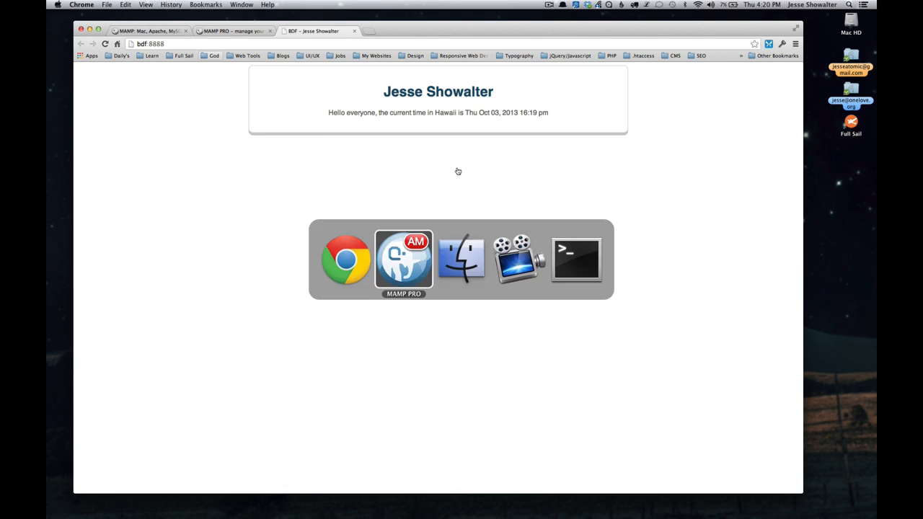
key("alt+space")
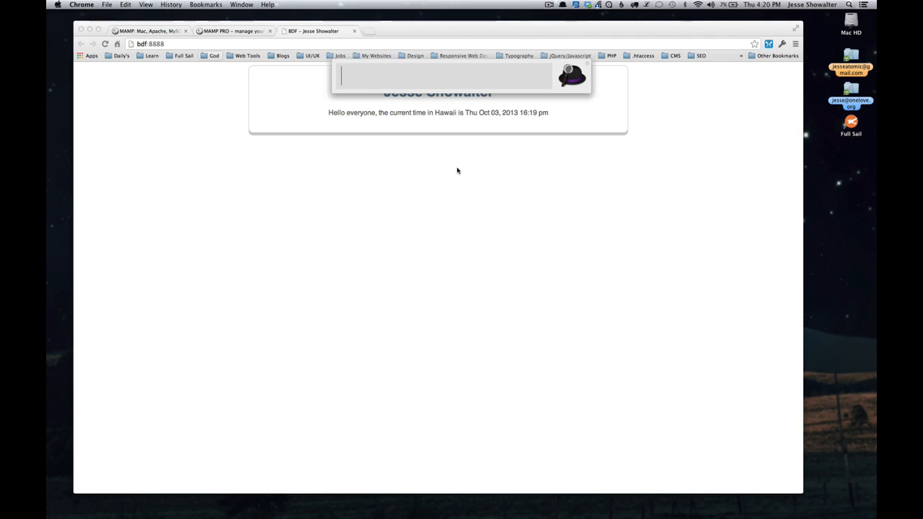
key("super+Tab")
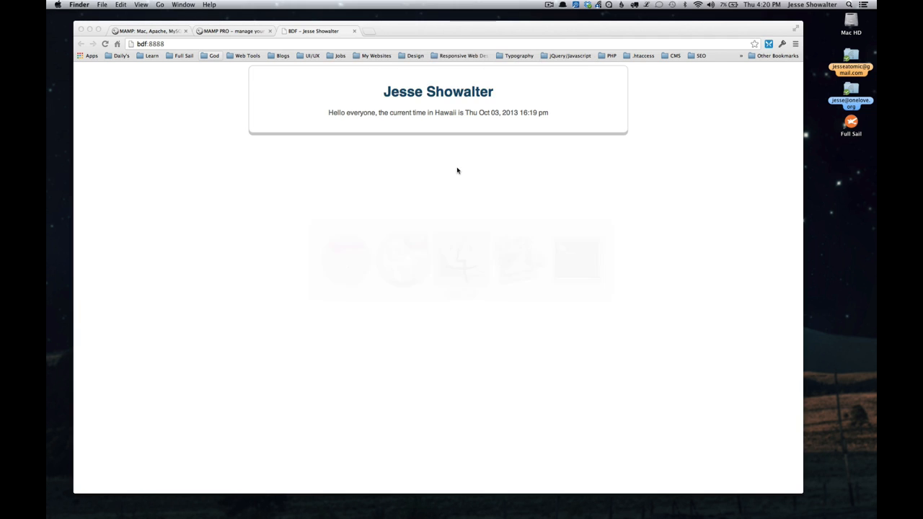
key("super+Tab")
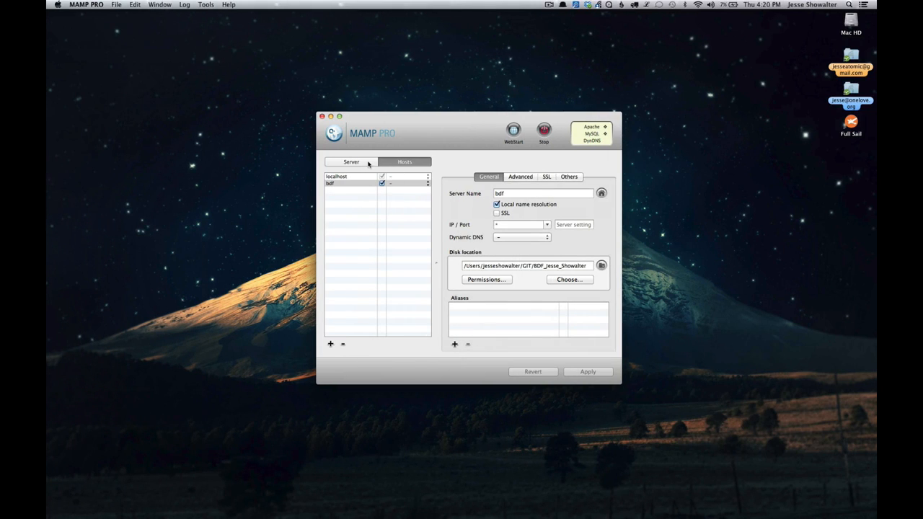
left_click(368, 164)
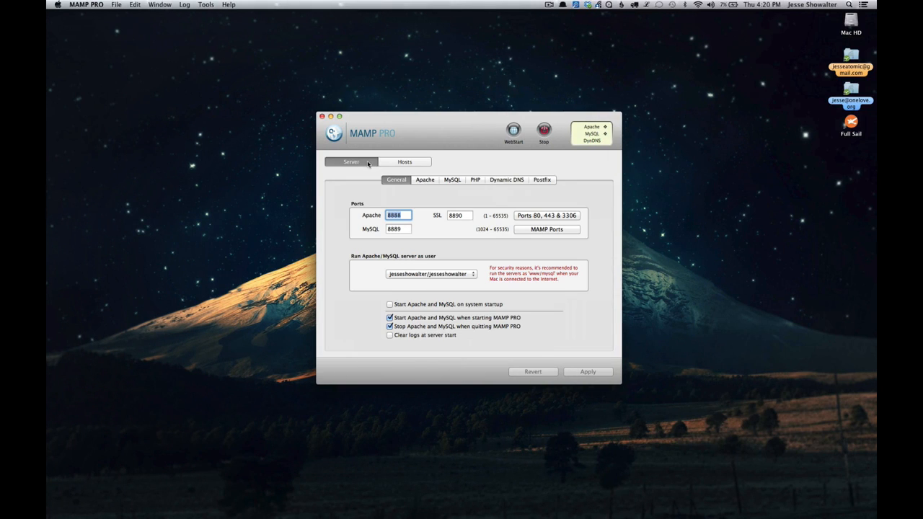
left_click(473, 180)
left_click(362, 222)
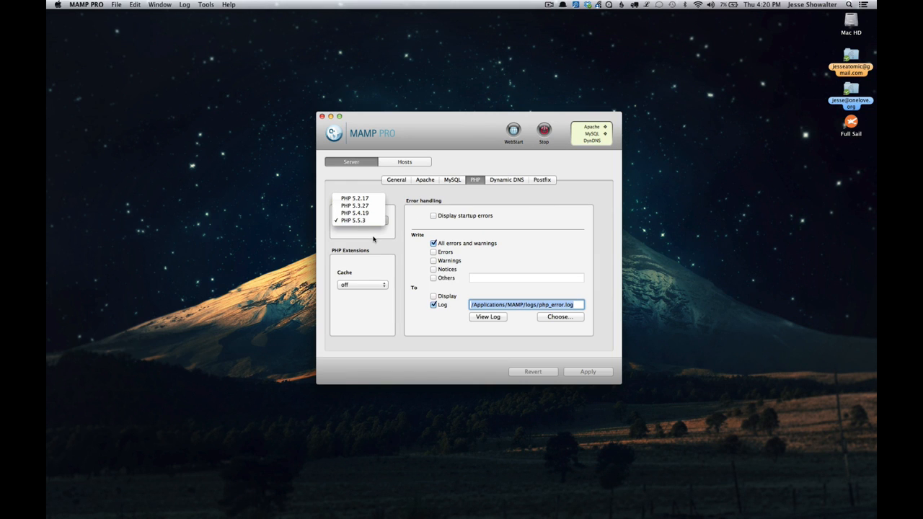
left_click(373, 238)
- Launch Terminal to get a command prompt
key("alt+space")
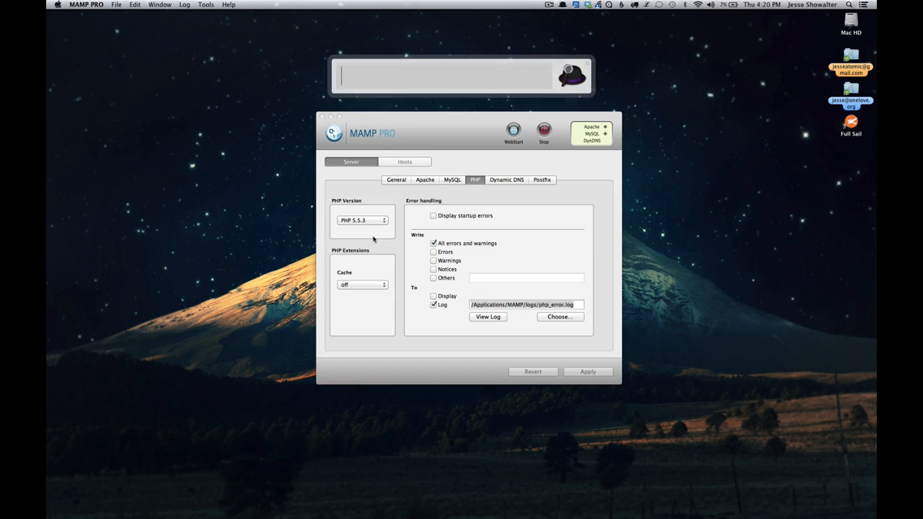
type("te")
key("Return")
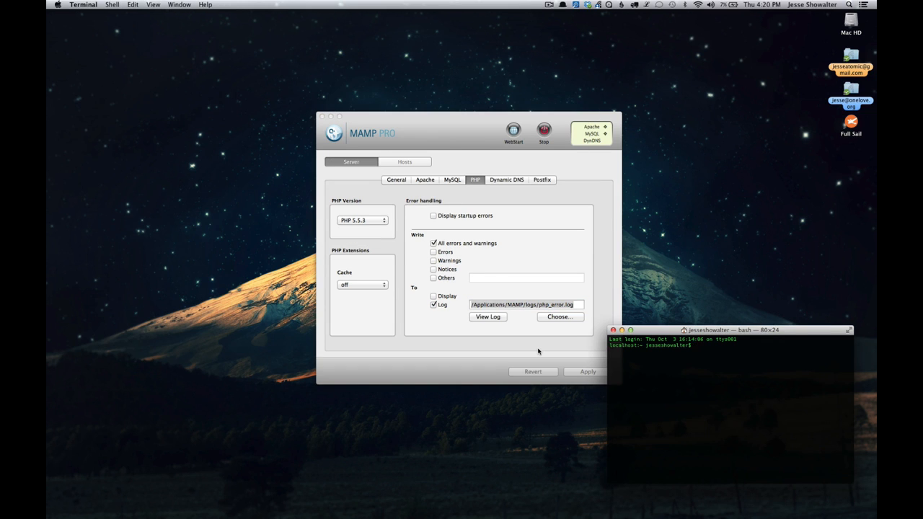
- Check the installed command-line PHP version with php --version
type("php --version")
key("Return")
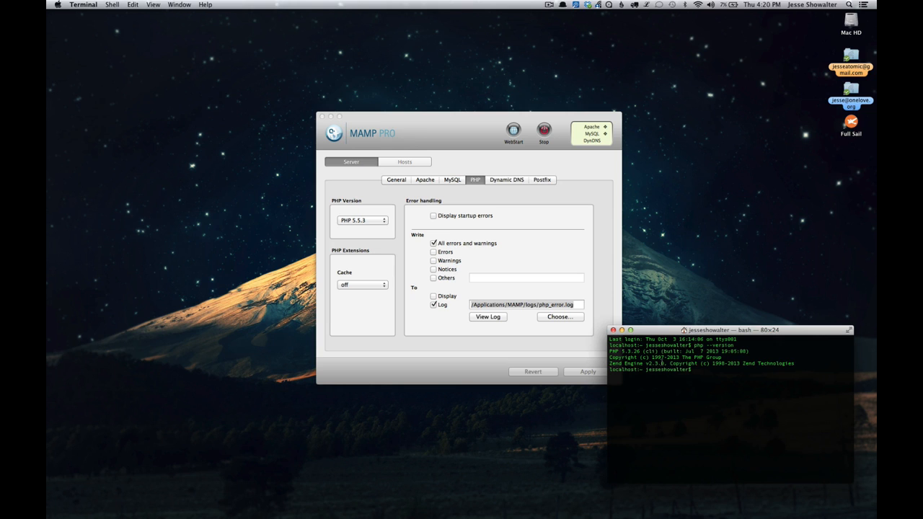
type("curl -s http://php-osx.liip.ch/install.sh | bash -s 5.5")
left_click_drag(718, 370, 818, 371)
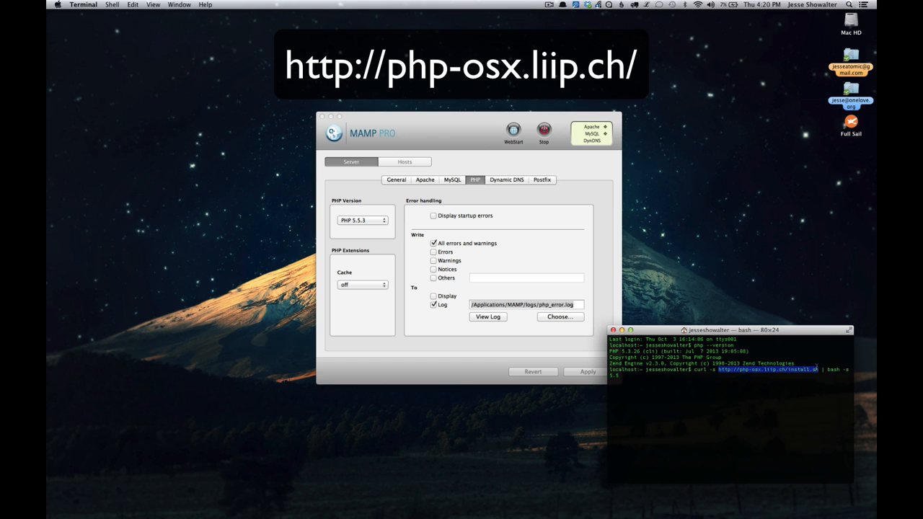
key("Return")
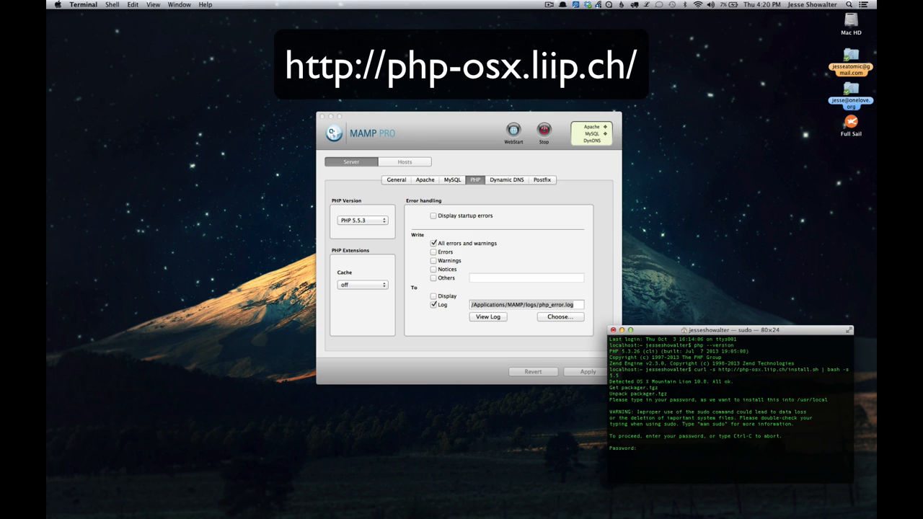
key("Return")
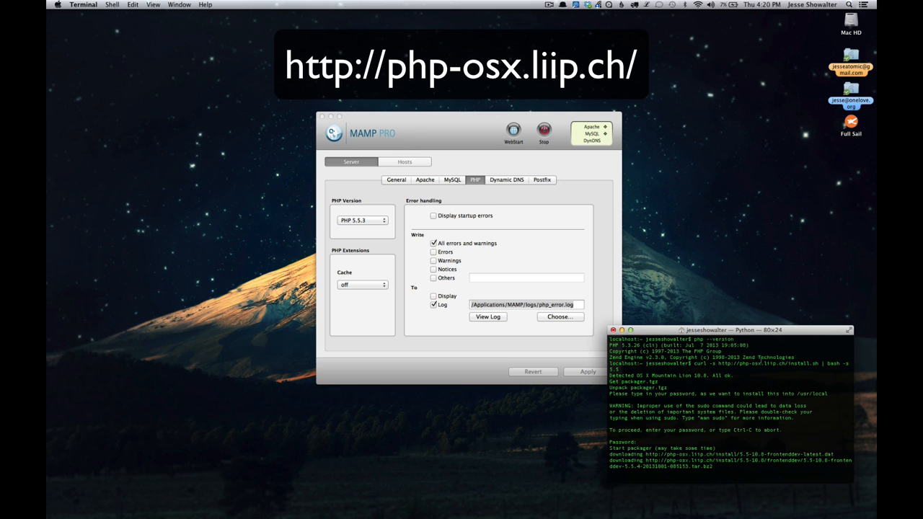
left_click_drag(734, 326, 712, 94)
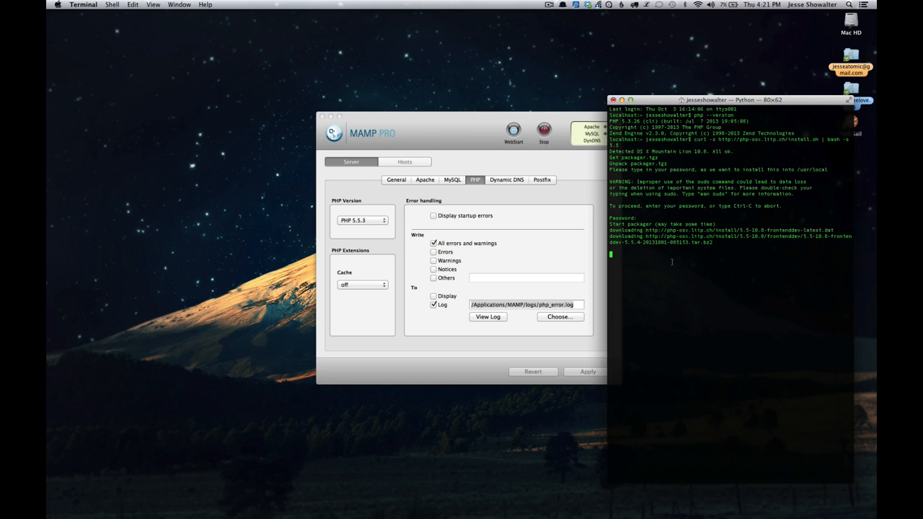
- Switch to MAMP PRO, put the Terminal window out of the way and show the bdf host's settings
mouse_move(46, 1)
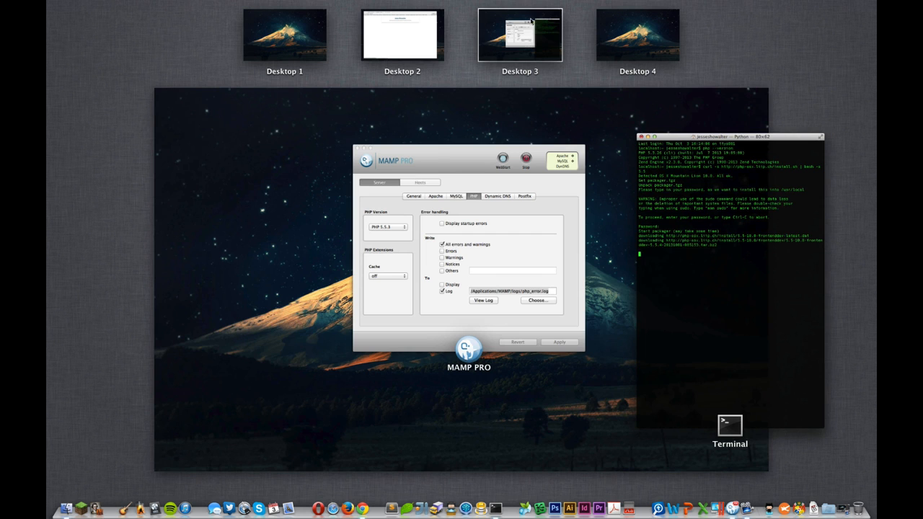
left_click(514, 195)
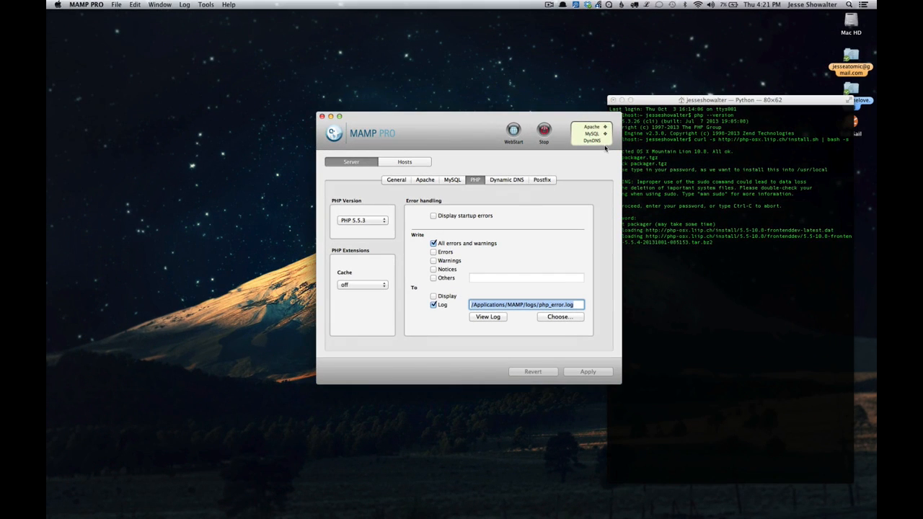
left_click(617, 97)
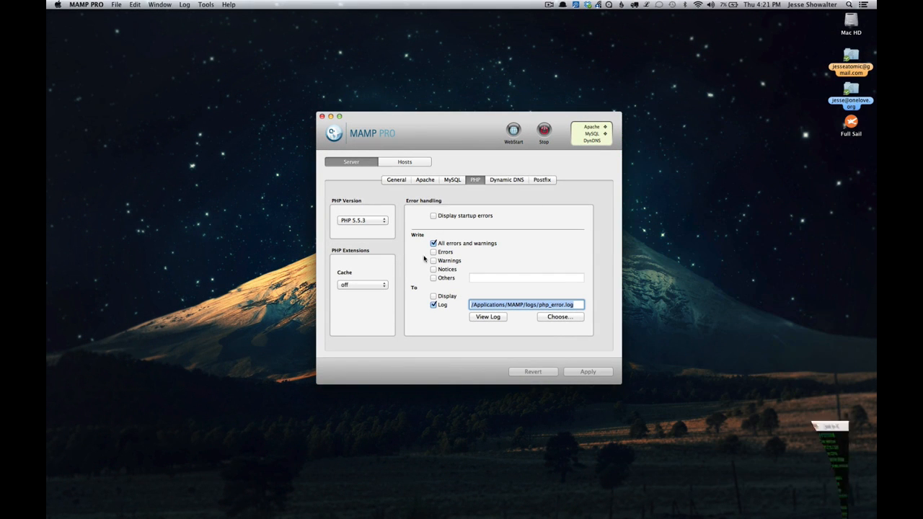
left_click(405, 163)
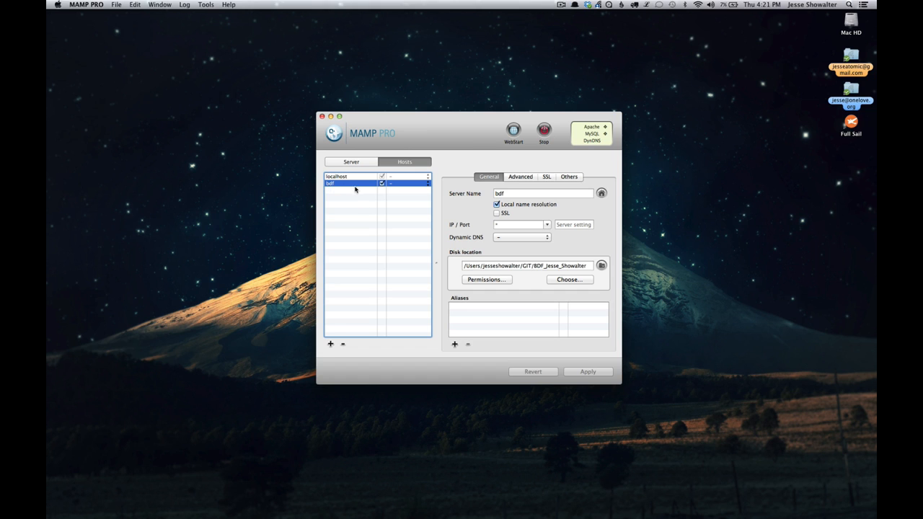
key("alt+space")
type("git")
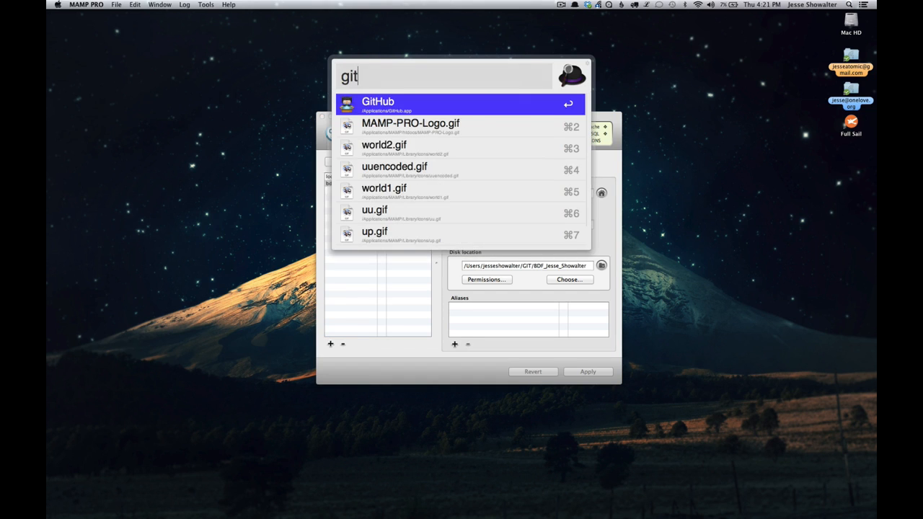
key("Return")
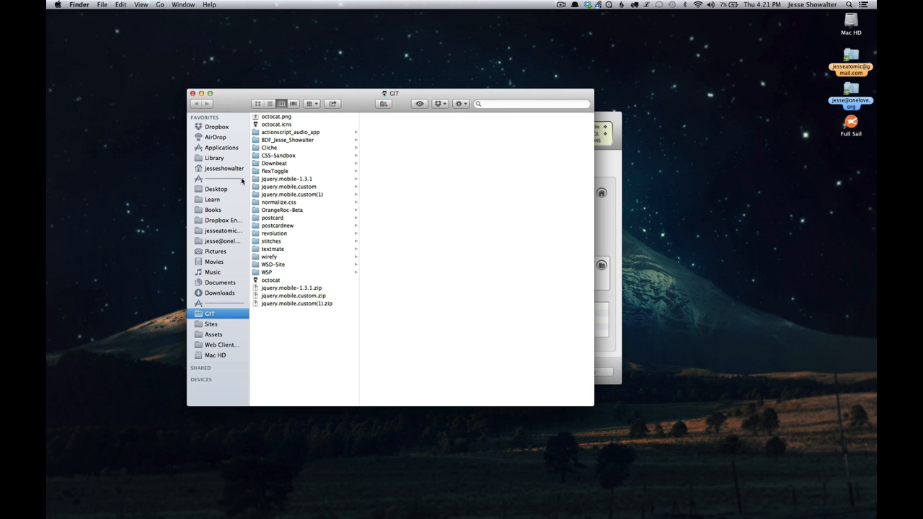
left_click(193, 93)
- Launch the GitHub app to view the BDF repository's uncommitted changes
key("alt+space")
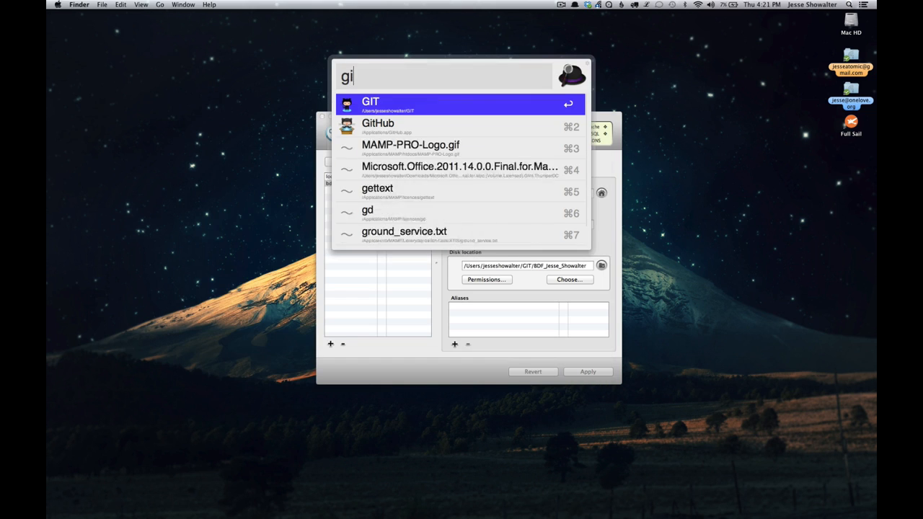
type("git")
left_click(364, 124)
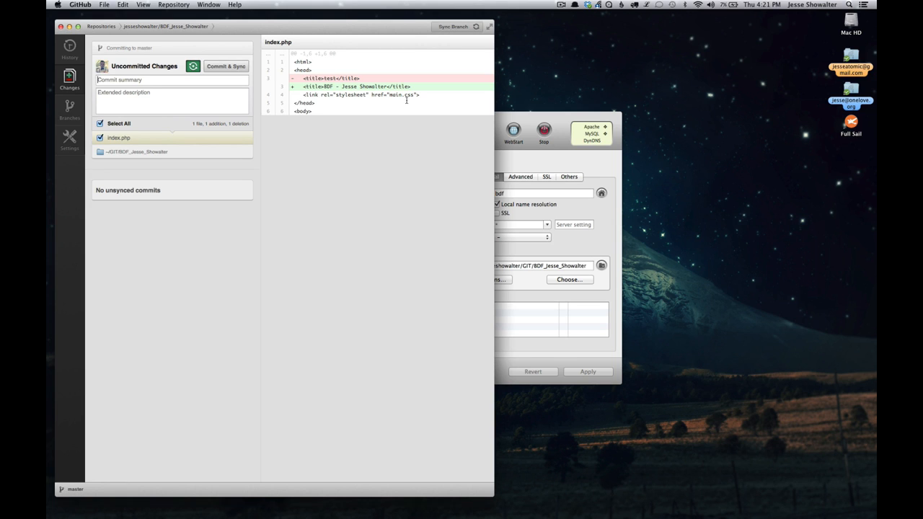
- Reveal the bdf host's disk location folder from MAMP PRO and compare it with the repository in GitHub
left_click(551, 121)
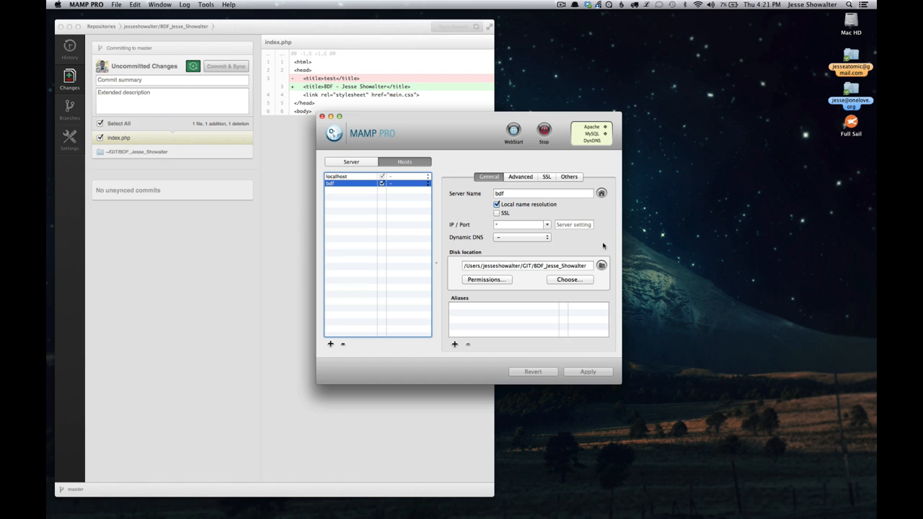
left_click(601, 265)
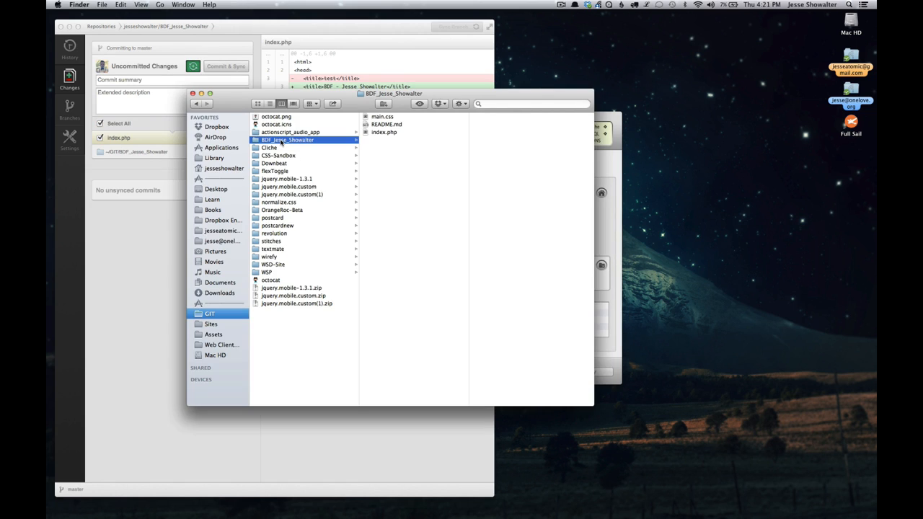
left_click(180, 28)
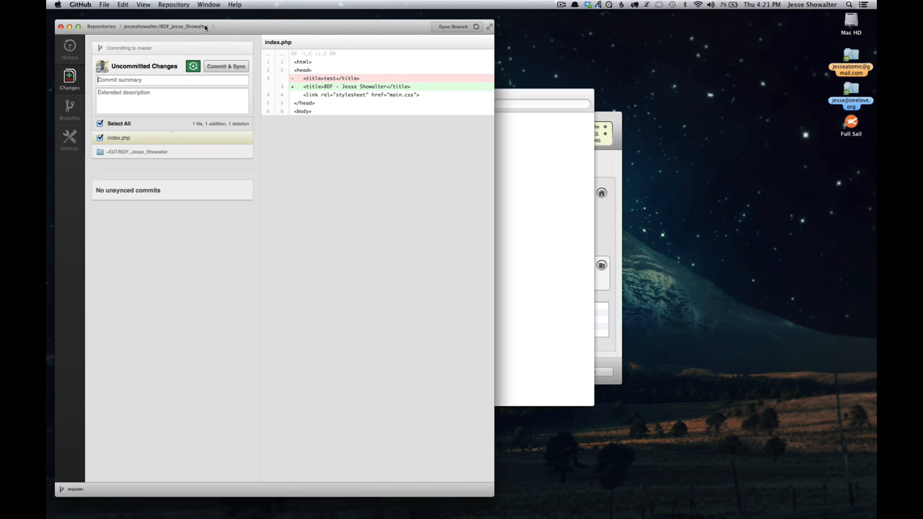
- Open the BDF project folder from Finder in Sublime Text 2 and close the Finder window
left_click(535, 204)
left_click_drag(498, 101, 762, 172)
left_click_drag(561, 212, 383, 508)
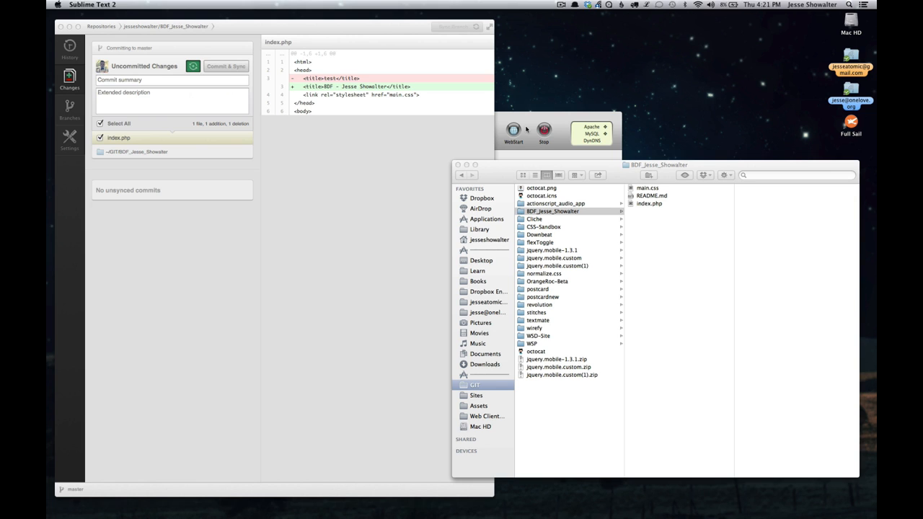
left_click(458, 166)
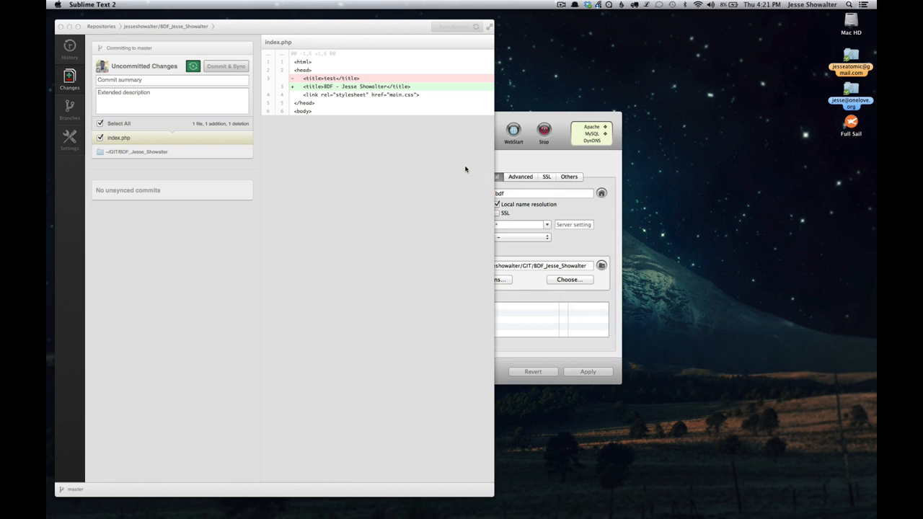
mouse_move(425, 509)
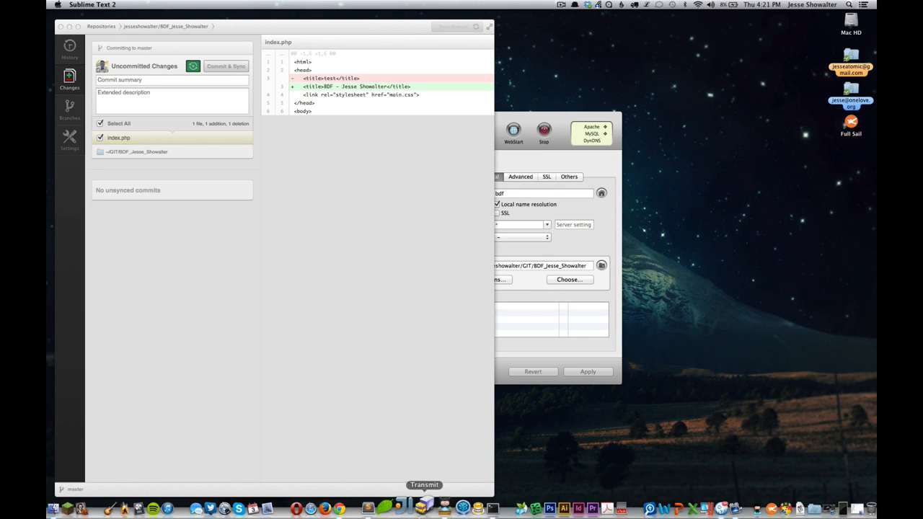
left_click(380, 506)
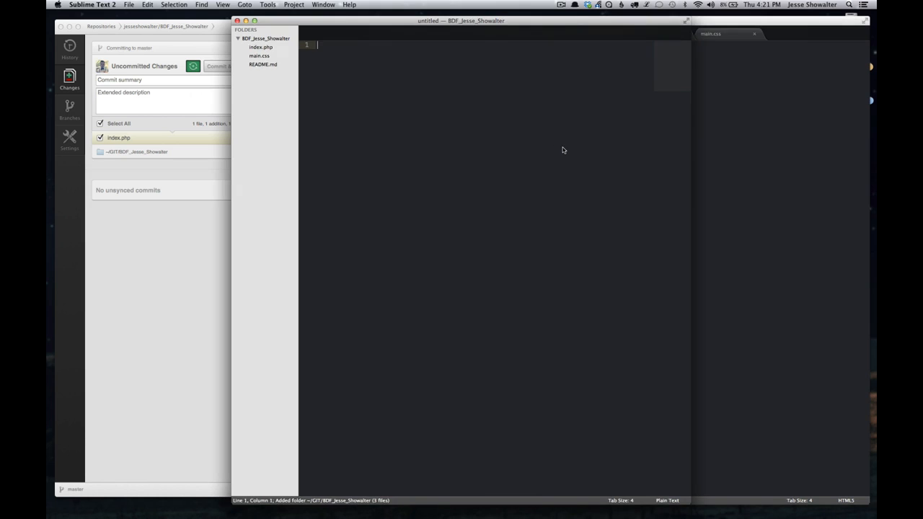
- Close the older Sublime Text window, discarding its unsaved changes, and move the new project window beside GitHub's change list
left_click(738, 124)
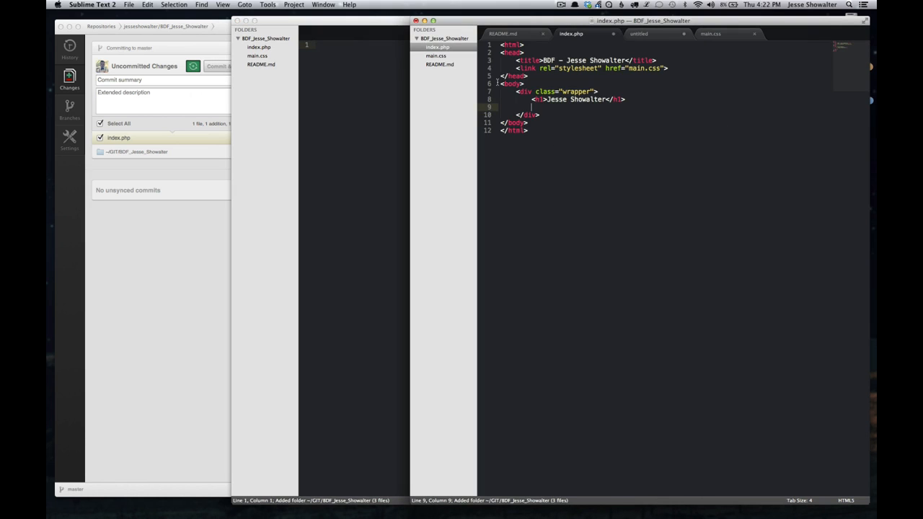
left_click(416, 21)
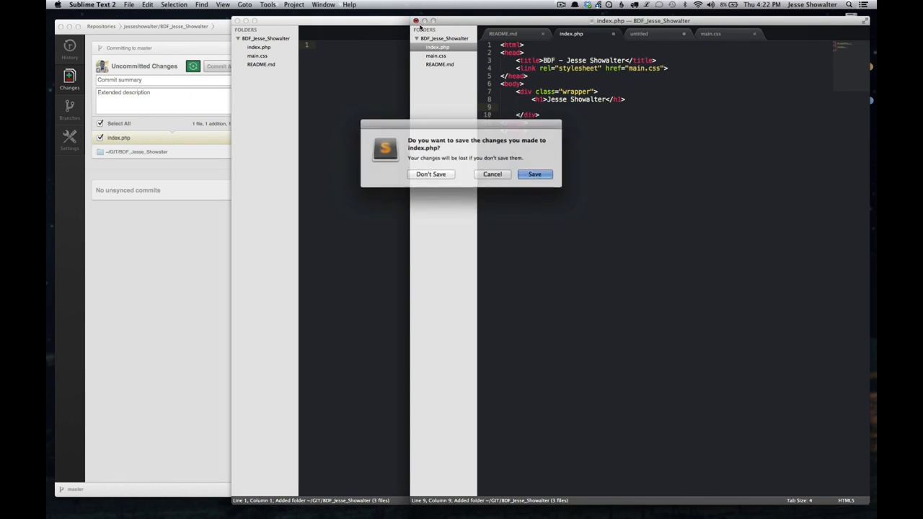
left_click(430, 174)
left_click(435, 177)
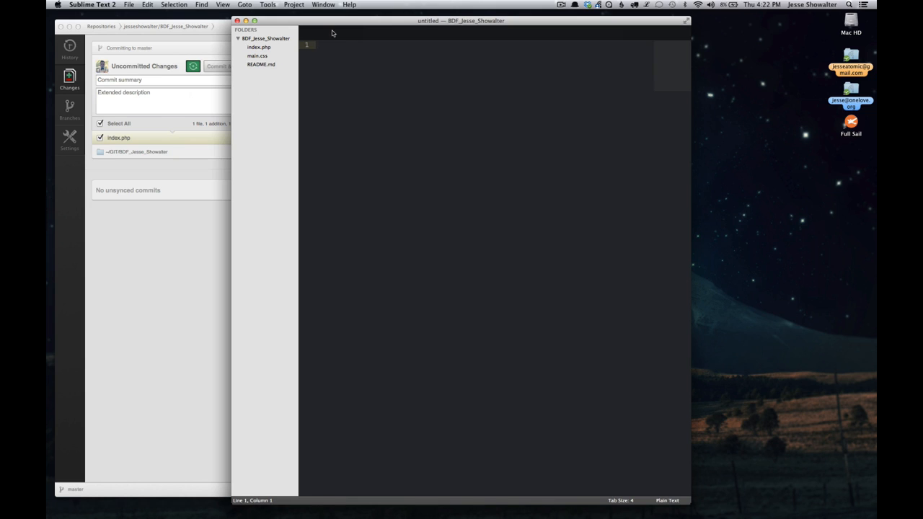
left_click_drag(325, 23, 499, 23)
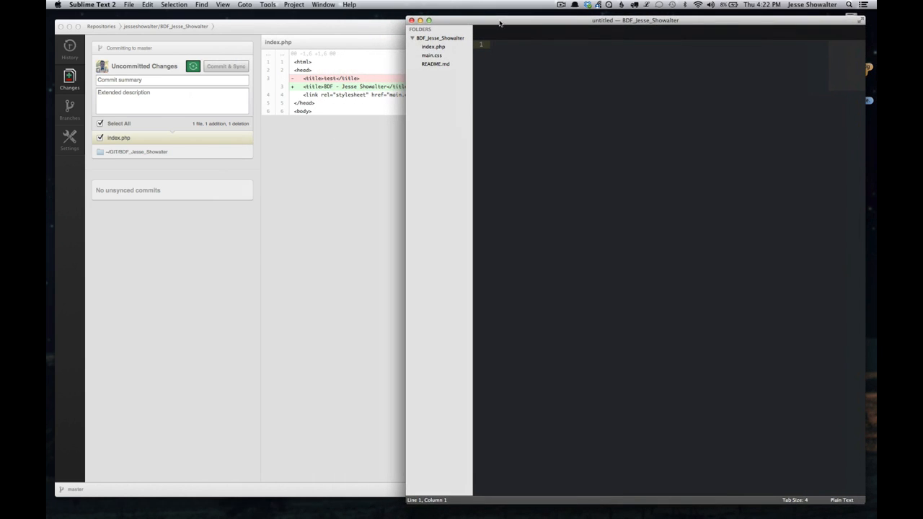
- Review the contents of README.md and main.css in the BDF project
left_click(430, 63)
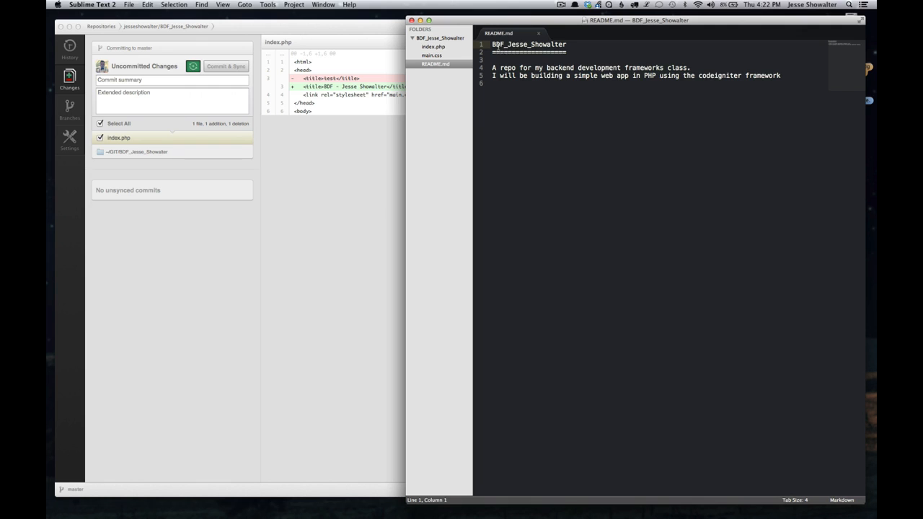
key("super+a")
left_click(551, 88)
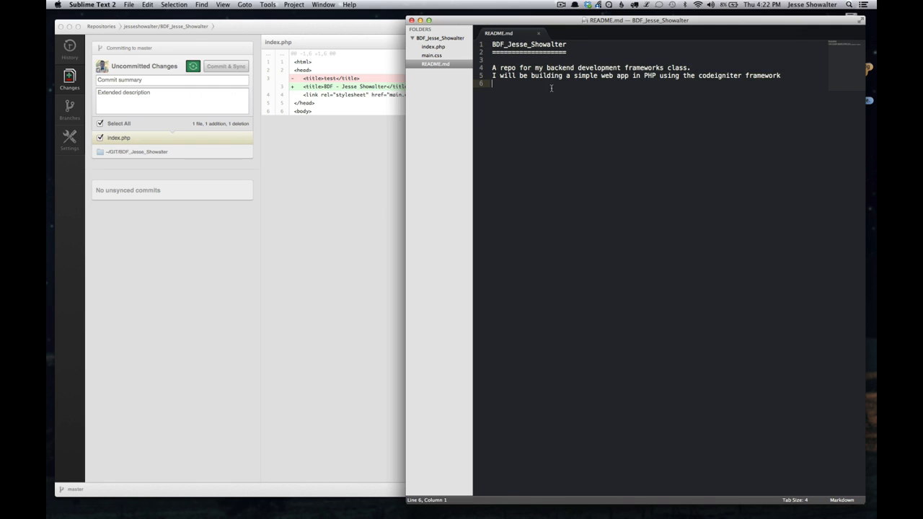
double_click(436, 55)
key("super+a")
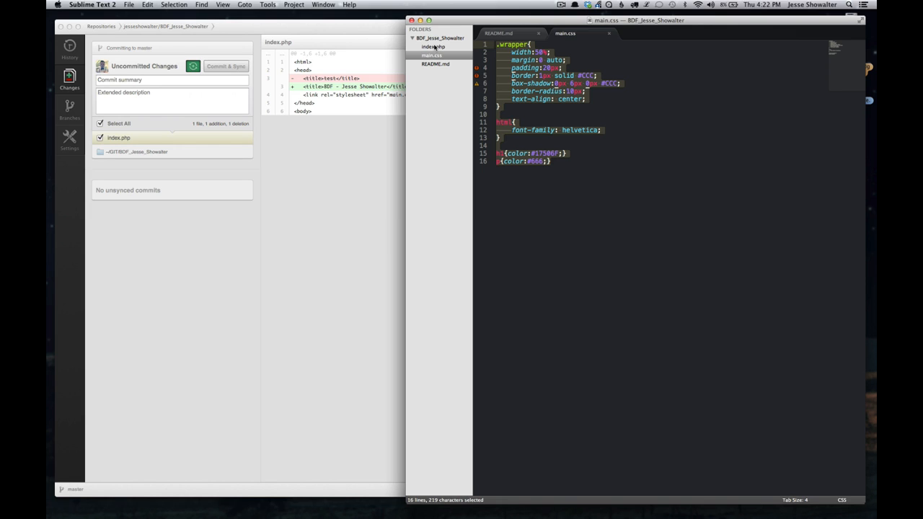
- Examine index.php, including its title, stylesheet link, h1 heading and the PHP echo statement with the date function
double_click(434, 46)
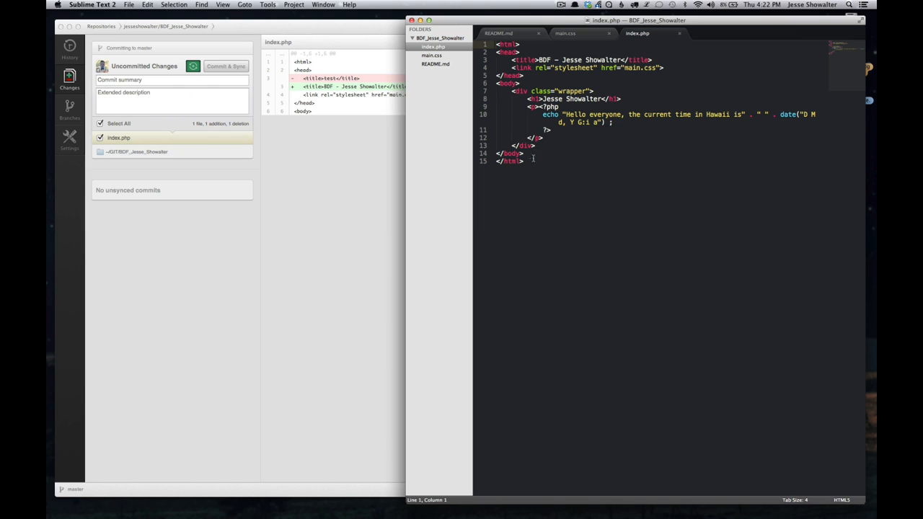
left_click_drag(534, 159, 486, 43)
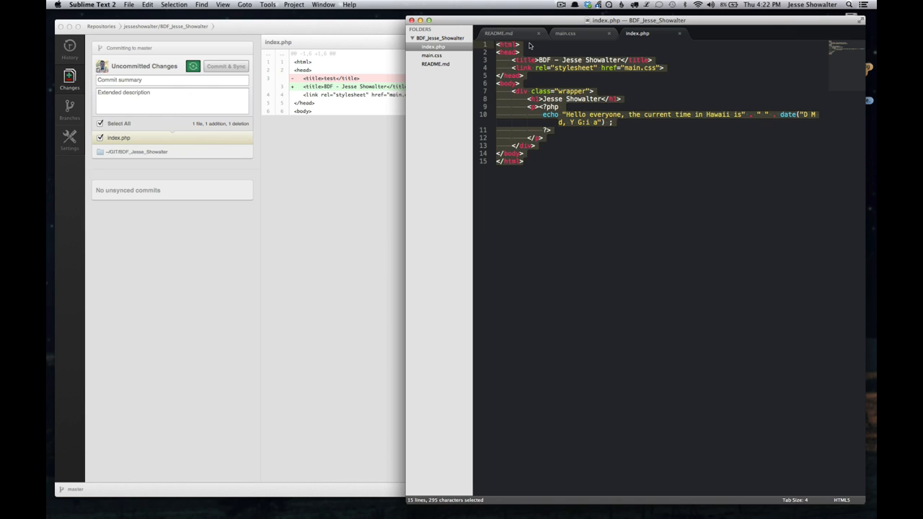
left_click(529, 45)
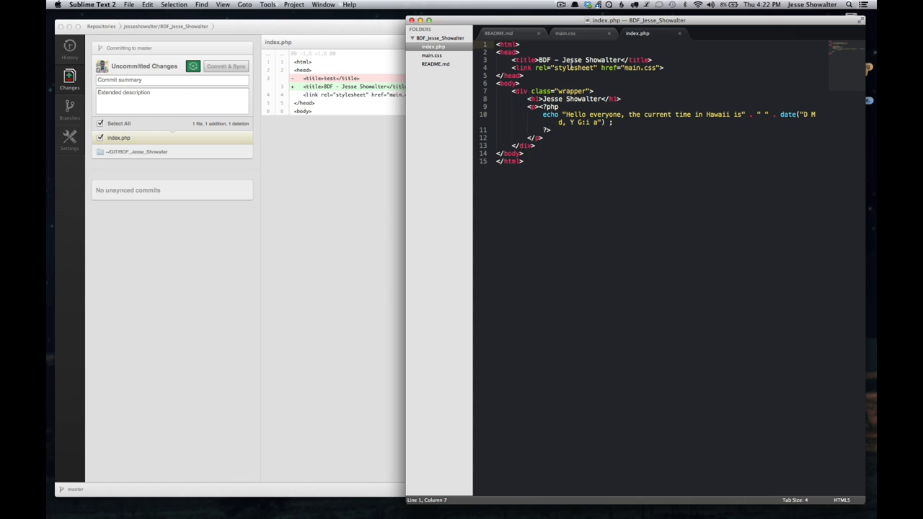
left_click_drag(538, 60, 497, 67)
left_click_drag(535, 99, 597, 98)
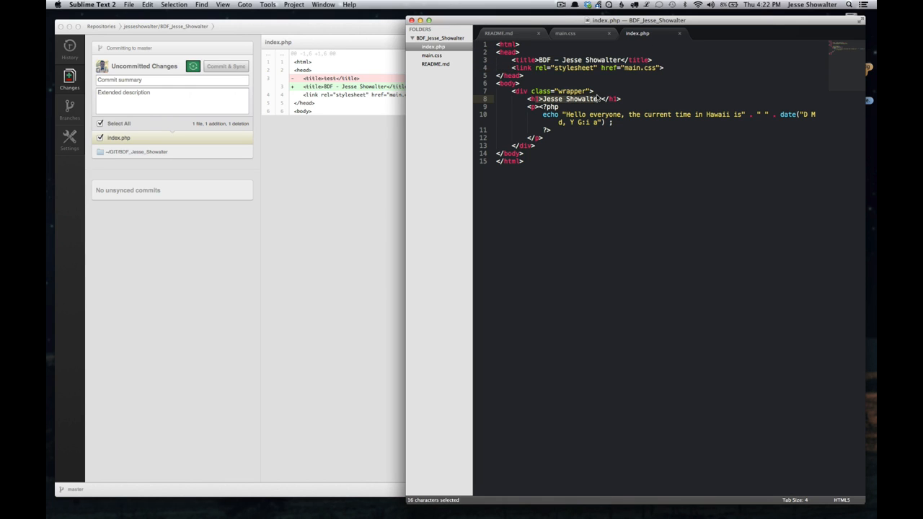
left_click(527, 105)
left_click_drag(528, 106, 576, 134)
left_click(560, 117)
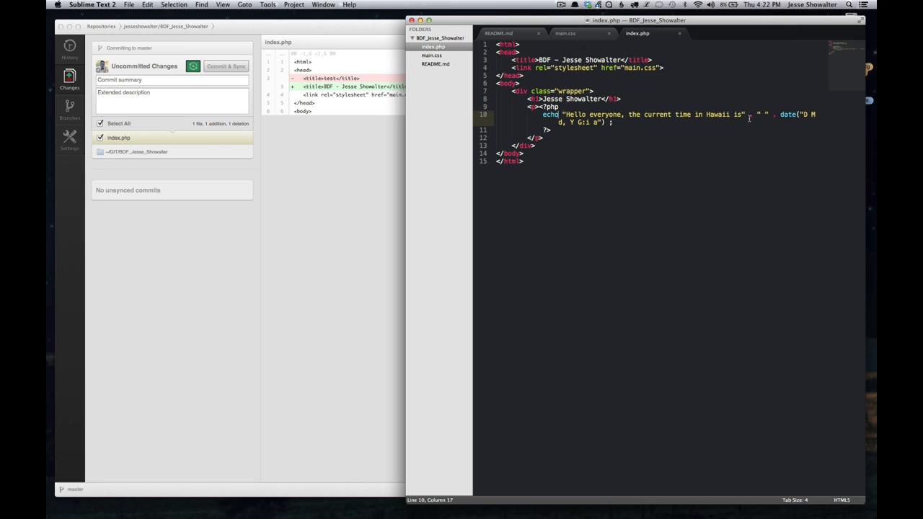
left_click_drag(748, 117, 643, 117)
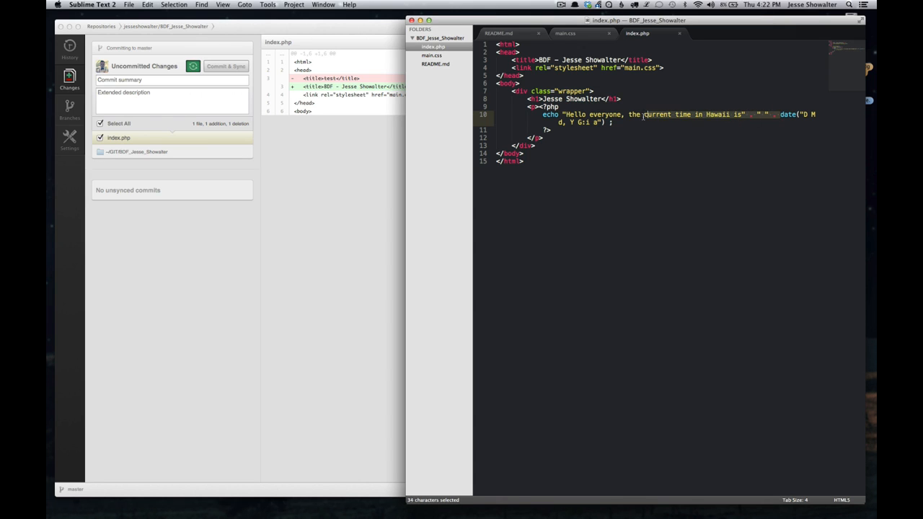
left_click_drag(780, 116, 602, 126)
- Switch to Chrome and examine the bdf:8888 page's address, heading and current-time sentence
key("super+Tab")
key("super+Tab")
key("super+Tab")
key("super+Tab")
key("super+Tab")
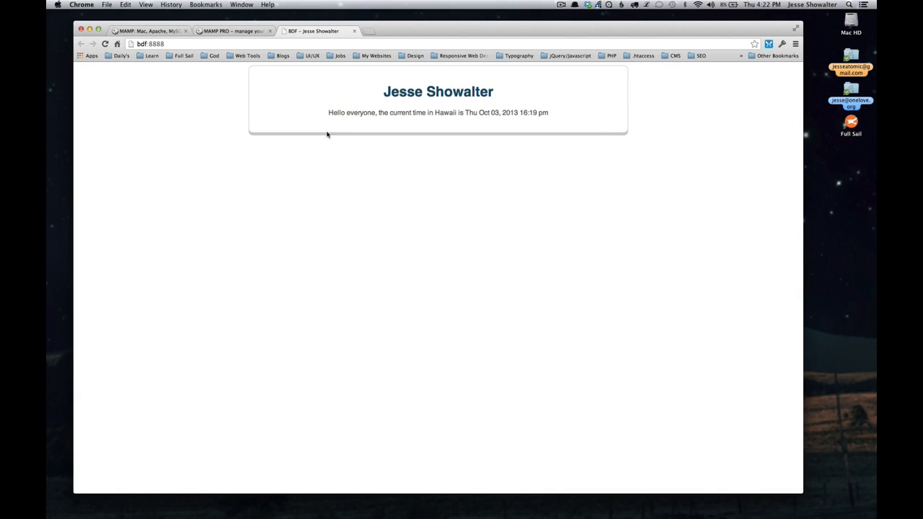
double_click(142, 44)
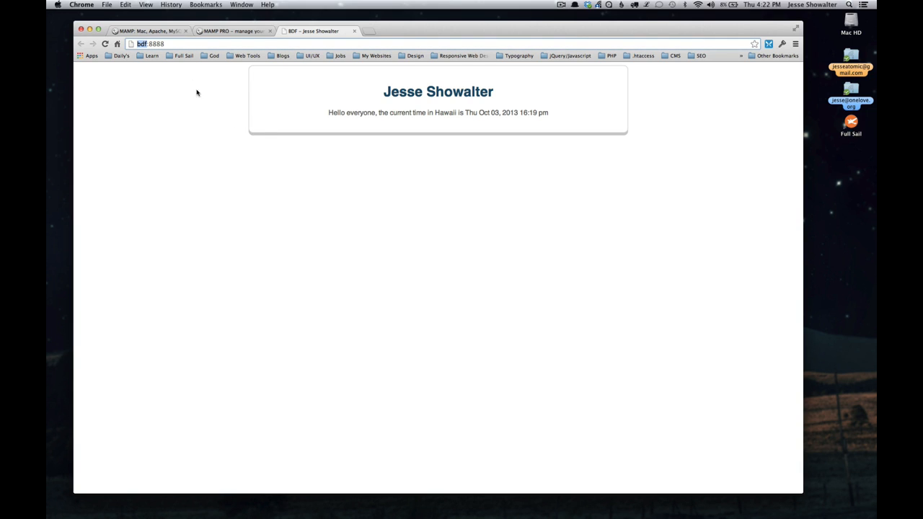
double_click(156, 44)
left_click_drag(387, 93, 508, 93)
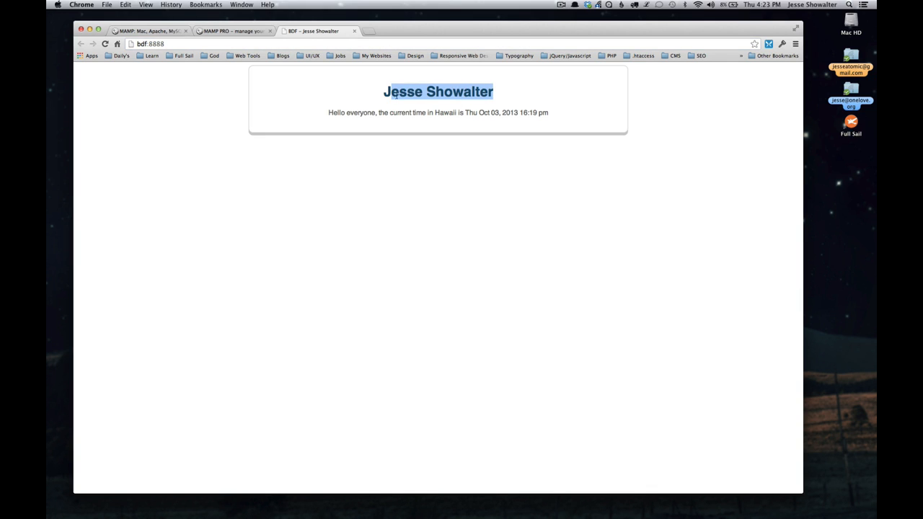
left_click(389, 94)
left_click_drag(329, 113, 548, 113)
left_click(543, 112)
left_click(554, 118)
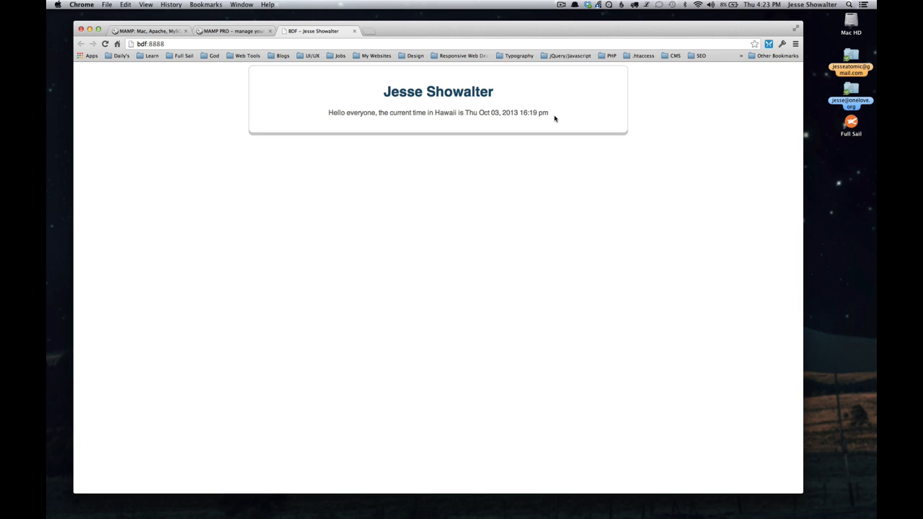
- View the localhost:8888 placeholder page and the MAMP website's home page, and start switching to another application
left_click(229, 30)
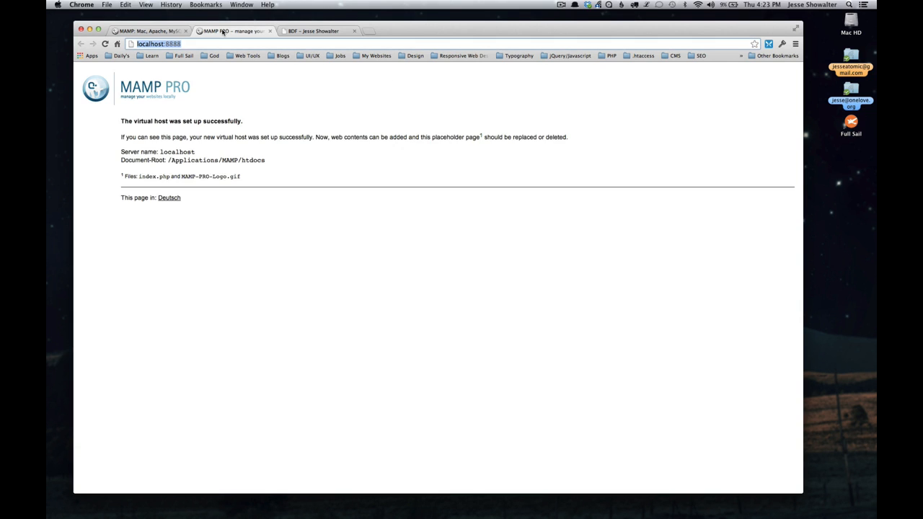
left_click(144, 31)
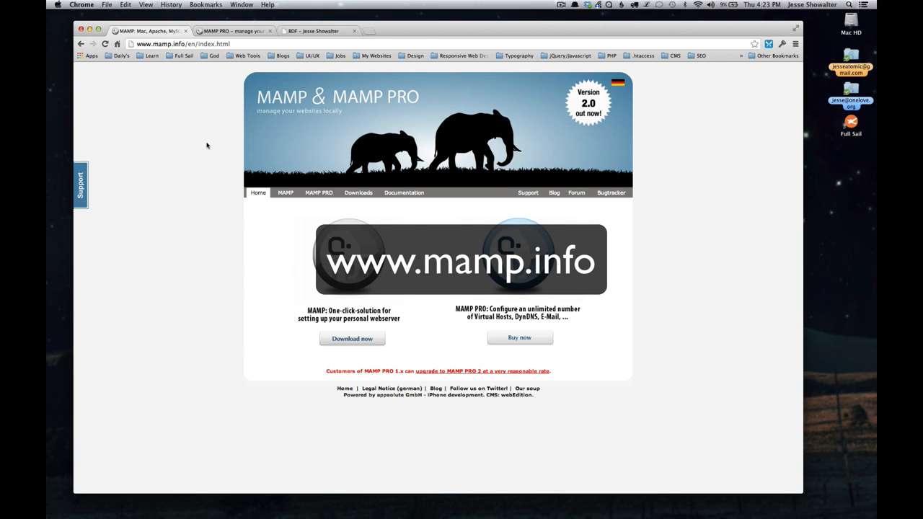
key("super+Tab")
key("super+Tab")
key("super+Tab")
key("super+Tab")
key("super+Tab")
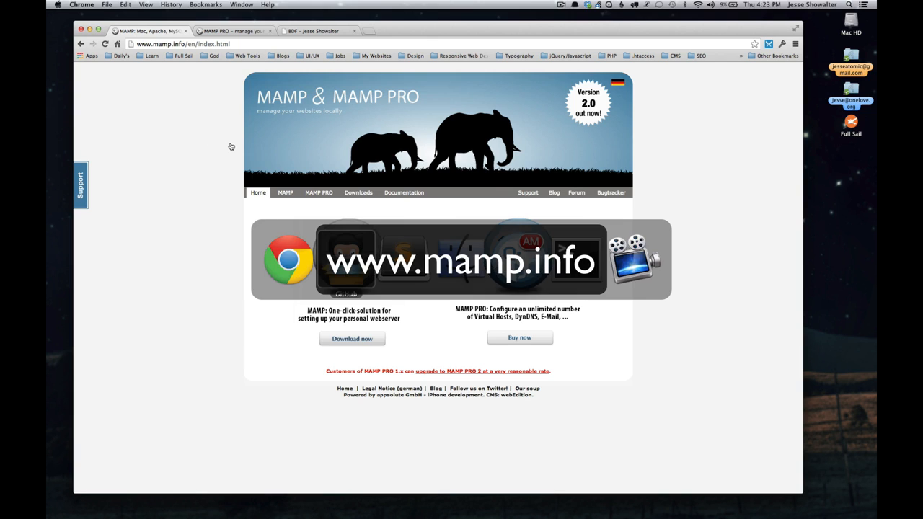